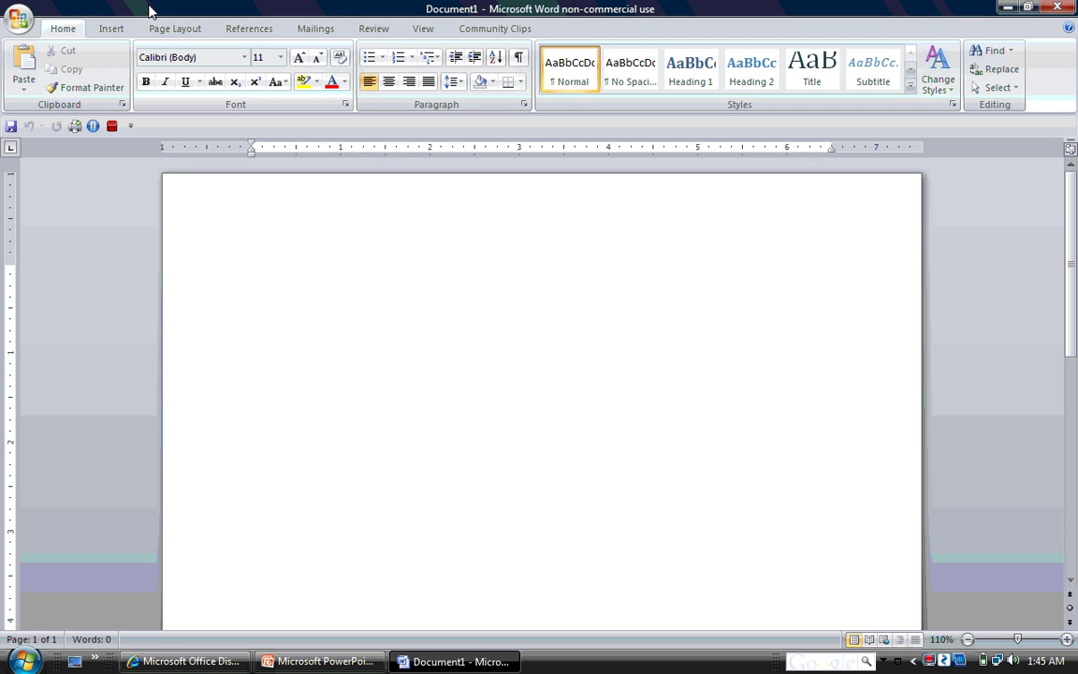
# Insert a blank header, right-align it, and type the author's surname.
pyautogui.click(123, 30)
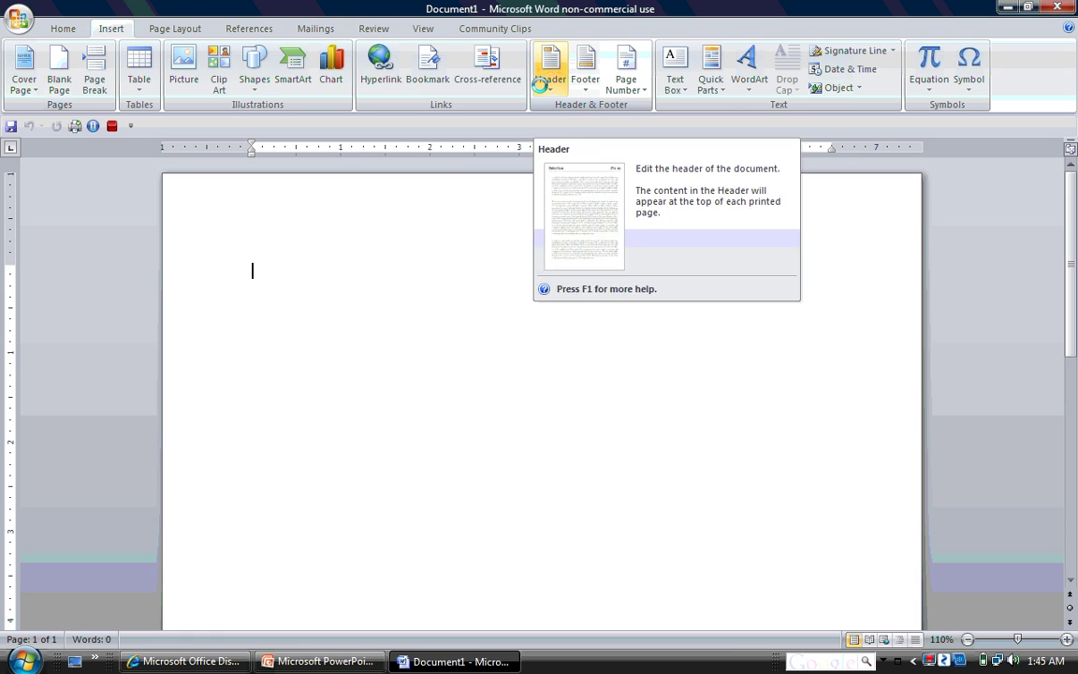
pyautogui.click(543, 80)
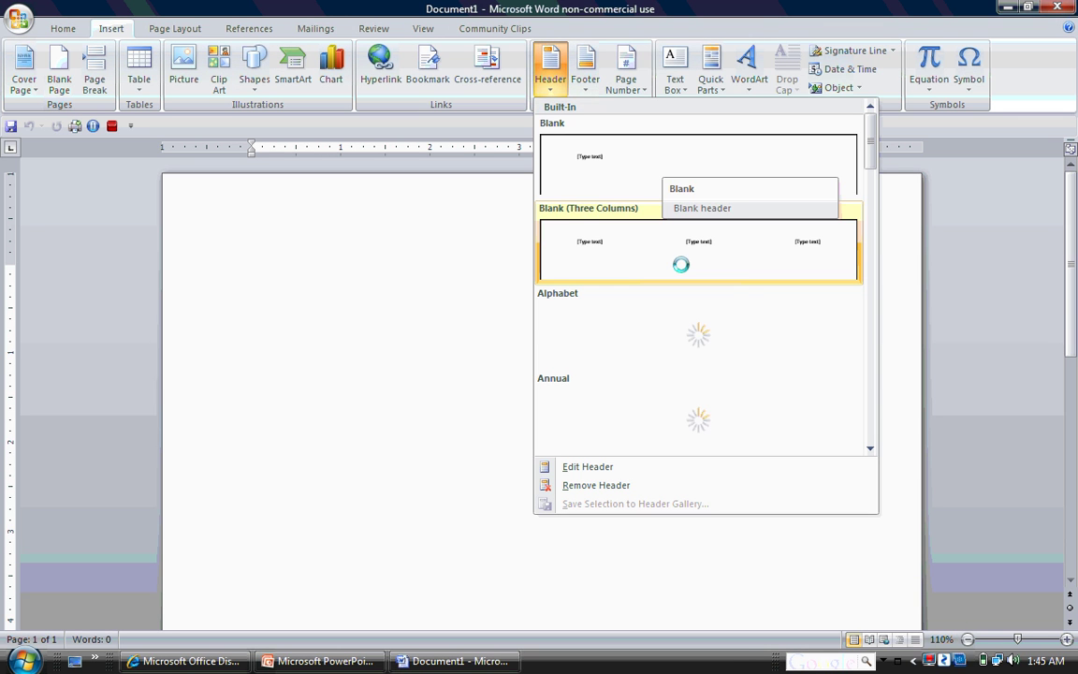
pyautogui.click(639, 180)
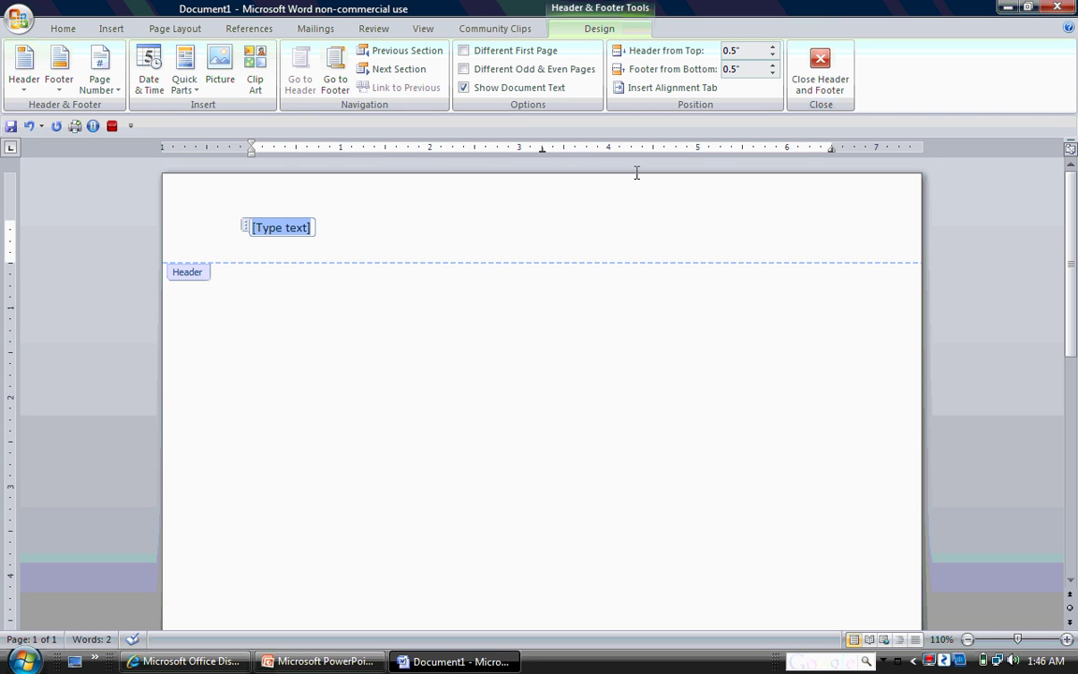
pyautogui.hotkey('ctrl', 'r')
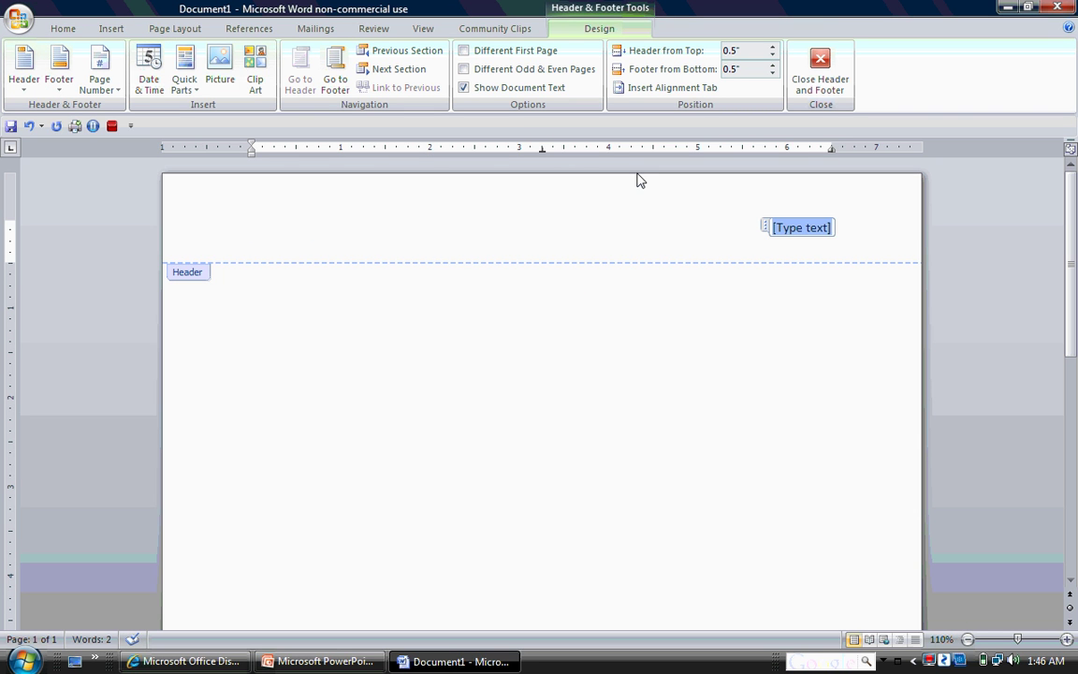
pyautogui.press('End')
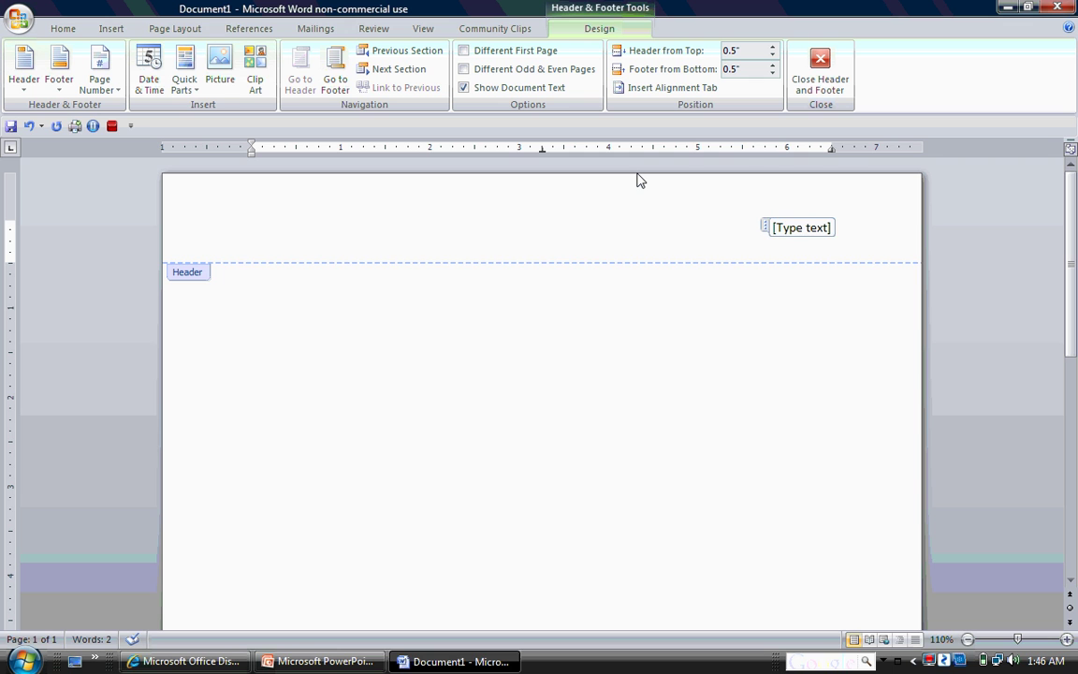
pyautogui.write('Williams')
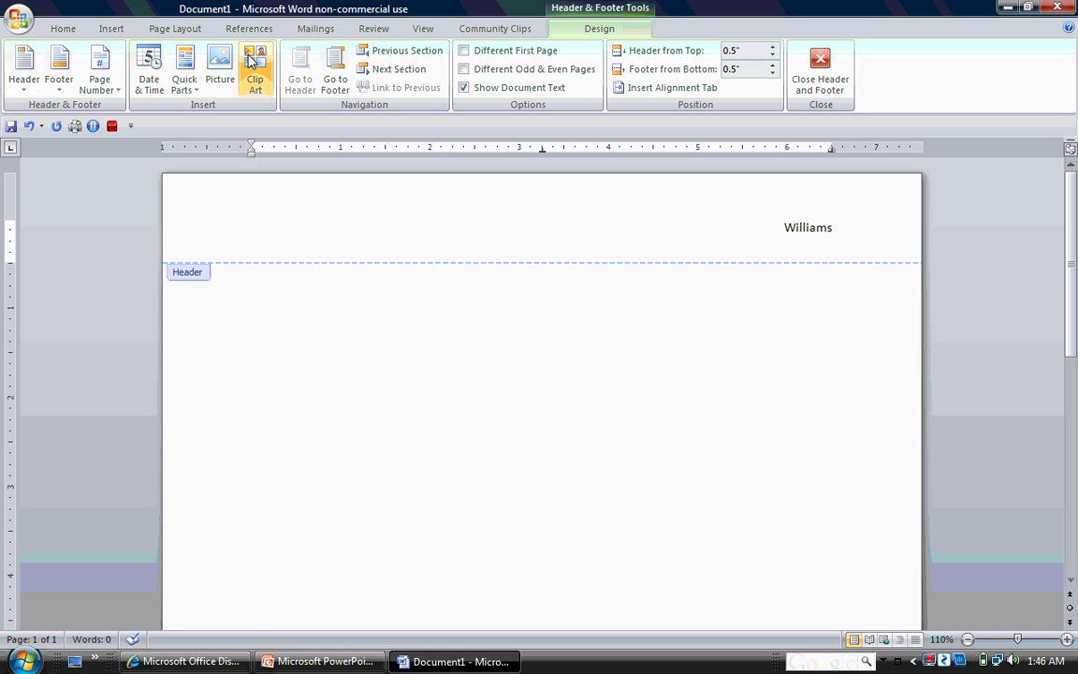
# Add a plain page number after the surname at the current position, then close the header.
pyautogui.click(100, 84)
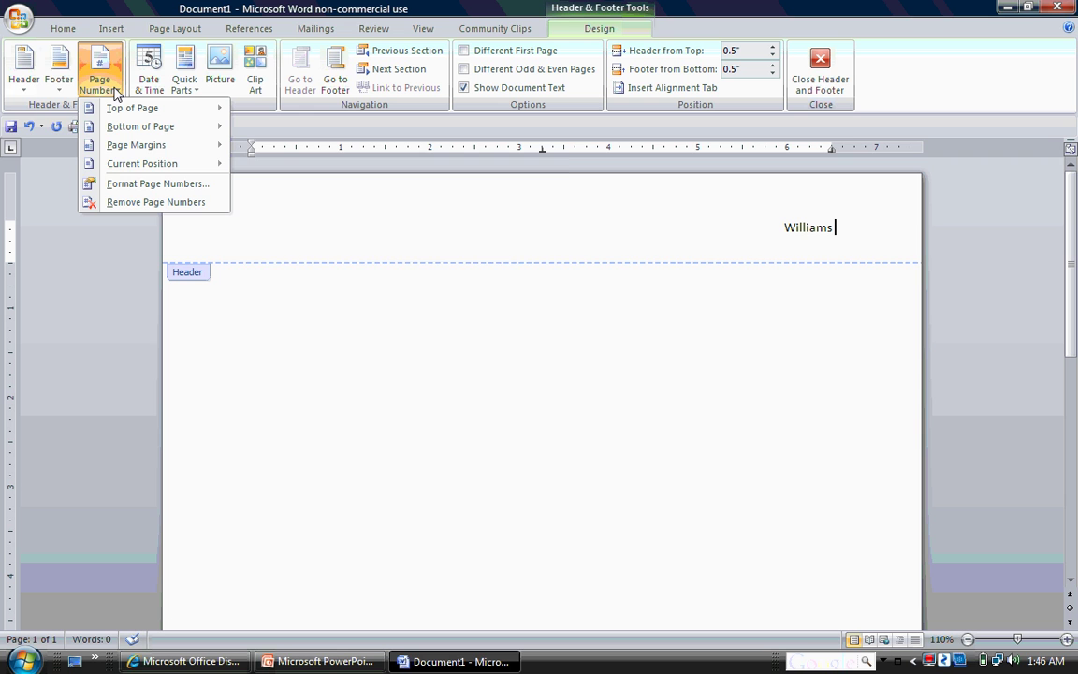
pyautogui.moveTo(141, 163)
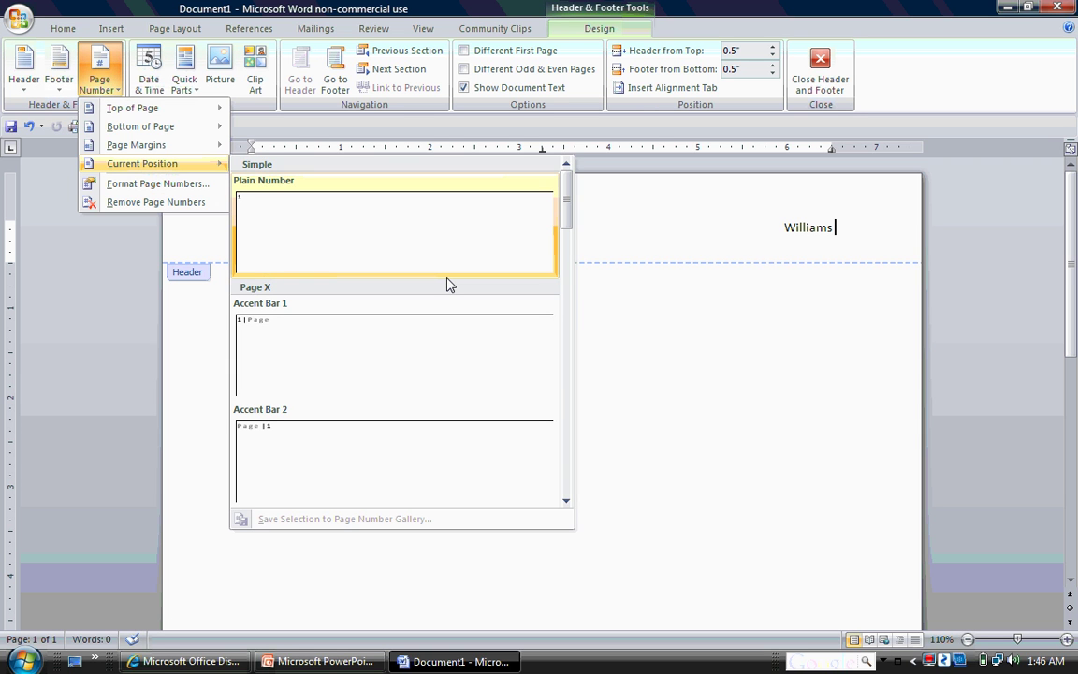
pyautogui.click(566, 500)
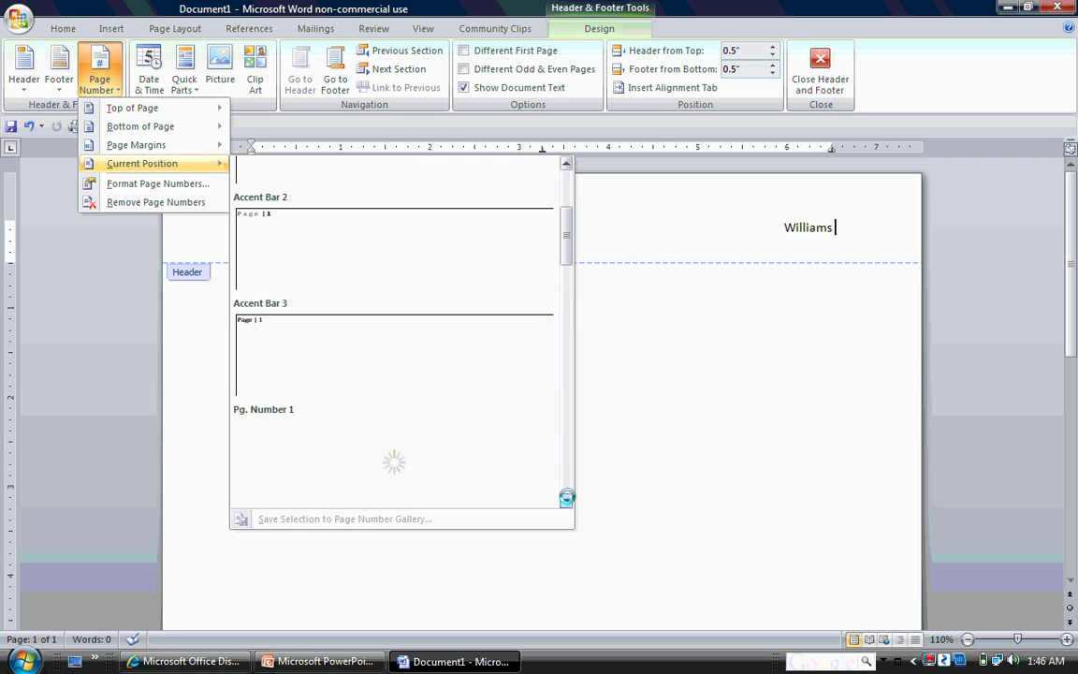
pyautogui.click(566, 501)
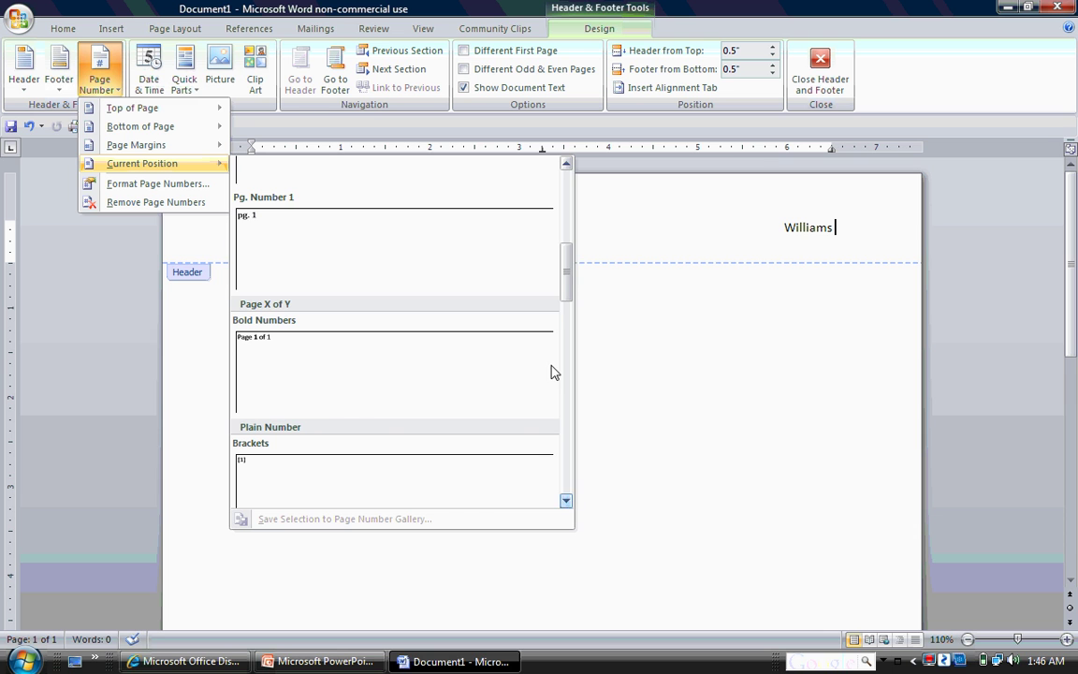
pyautogui.moveTo(566, 267); pyautogui.dragTo(576, 197)
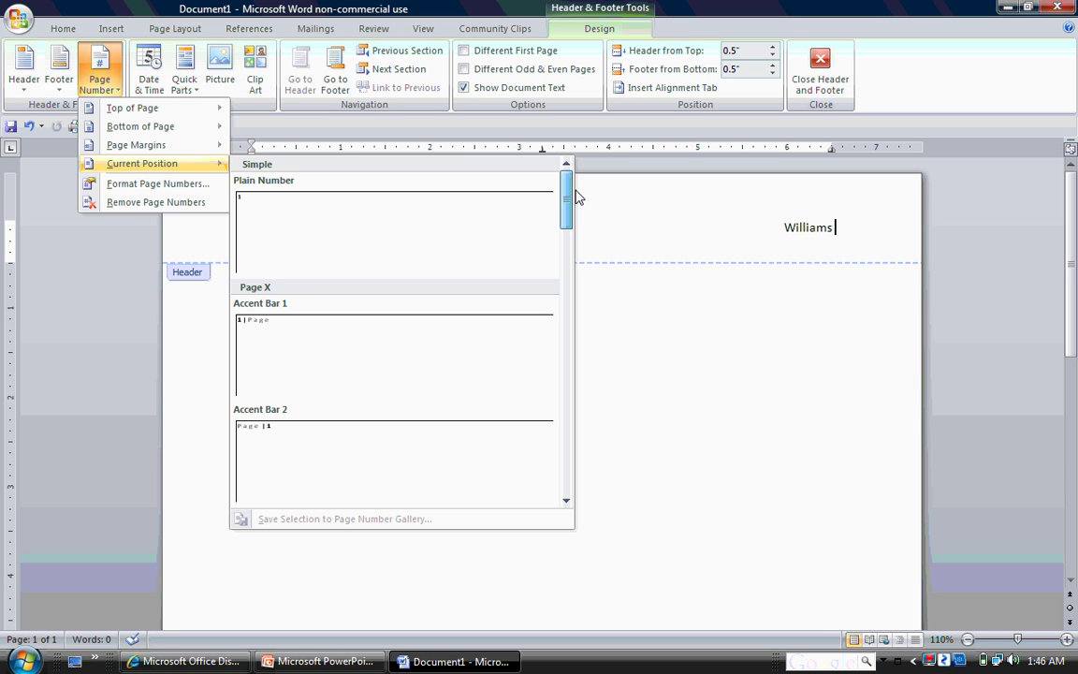
pyautogui.click(523, 234)
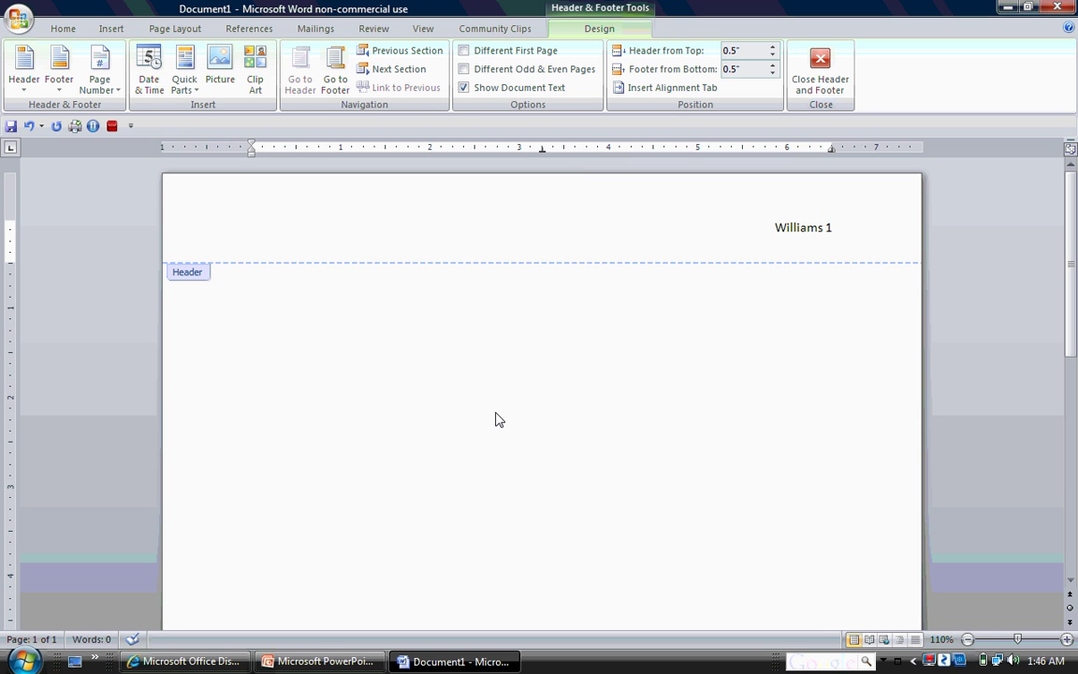
pyautogui.doubleClick(497, 415)
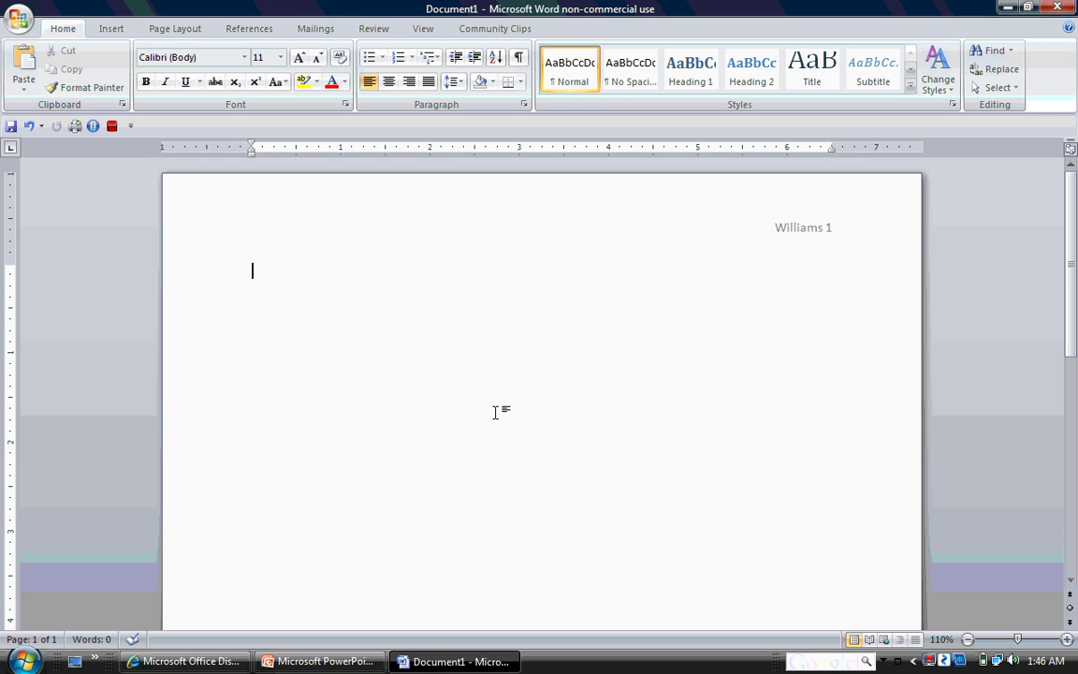
# Type the author's full name, CLASS, PROFESSOR and DATE on separate lines, then a centred TITLE.
pyautogui.write('Mo')
pyautogui.write('nica W')
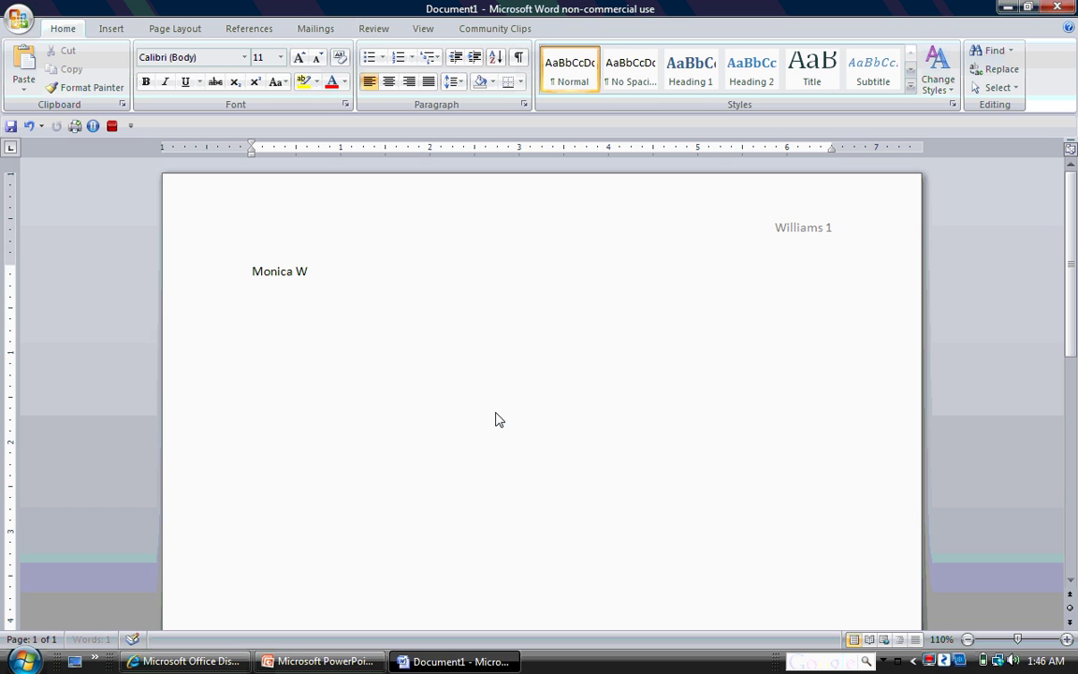
pyautogui.write('illiams')
pyautogui.press('Return')
pyautogui.write('DATE')
pyautogui.press('BackSpace')
pyautogui.press('BackSpace')
pyautogui.press('BackSpace')
pyautogui.press('BackSpace')
pyautogui.write('C')
pyautogui.write('LASS')
pyautogui.press('Return')
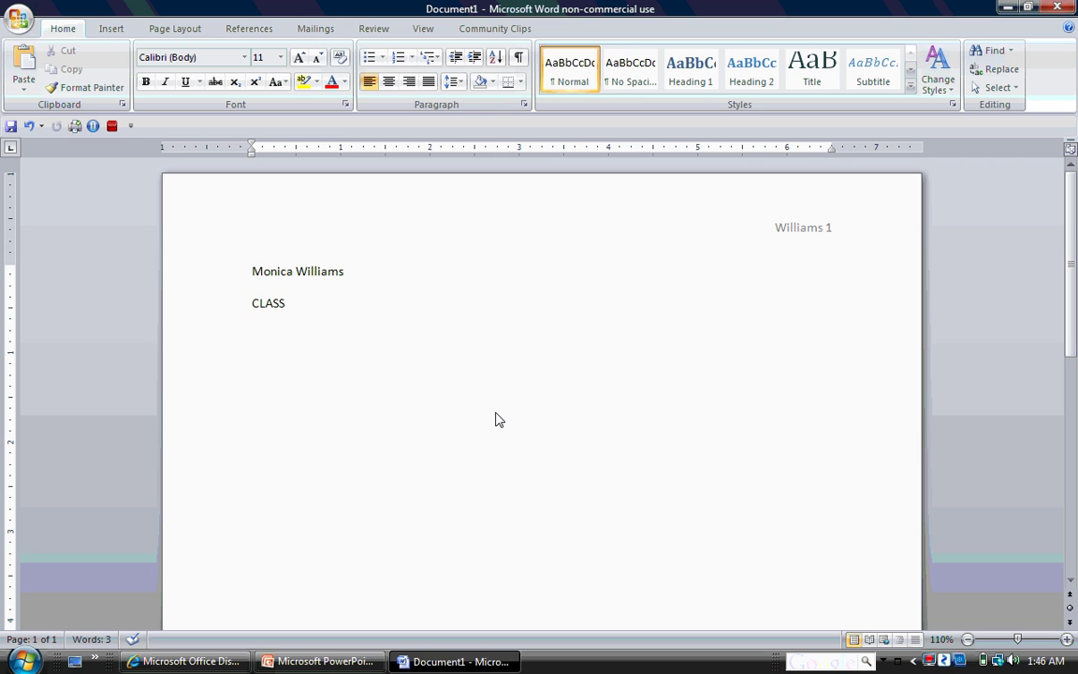
pyautogui.write('PR')
pyautogui.write('OFESSOR')
pyautogui.press('Return')
pyautogui.write('DATE')
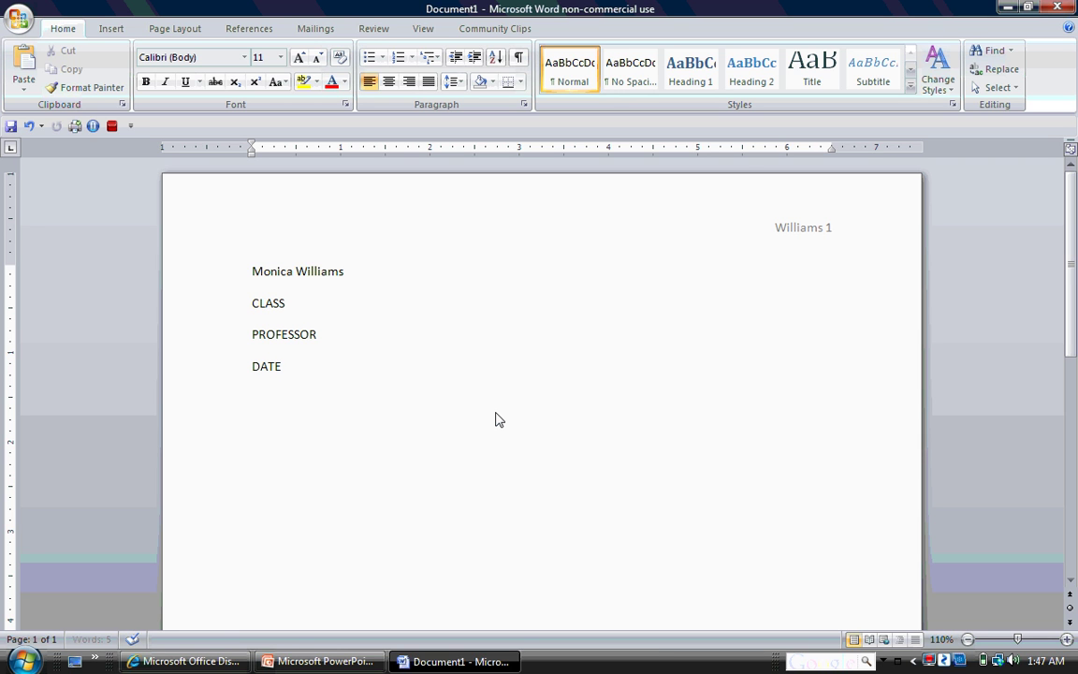
pyautogui.press('Return')
pyautogui.doubleClick(495, 411)
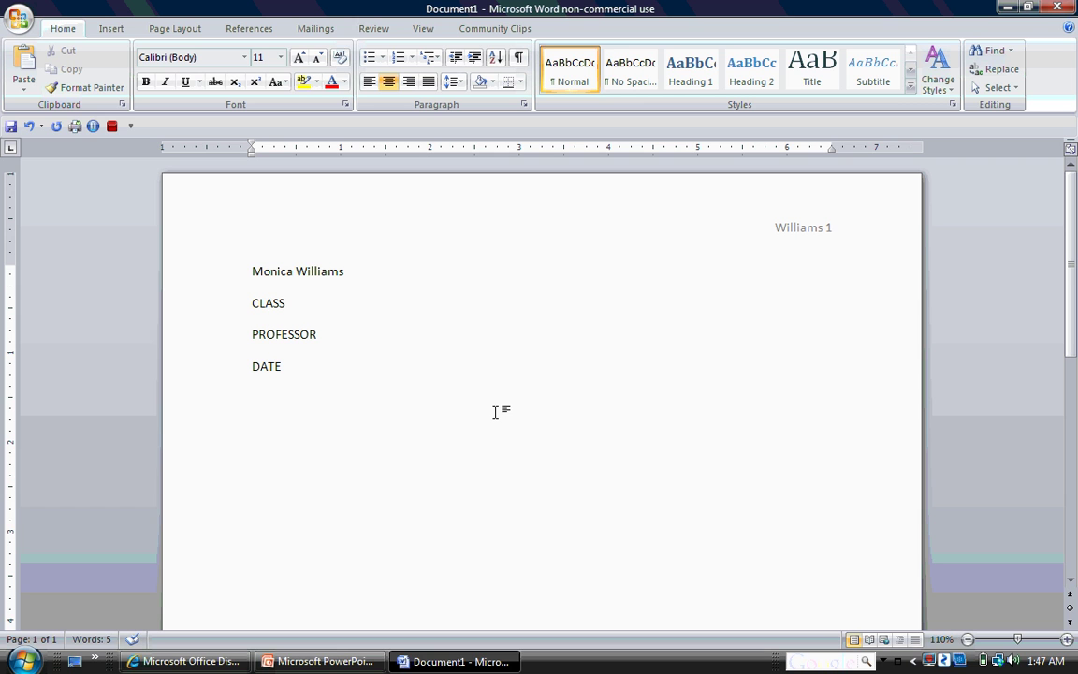
pyautogui.write('TITLE')
# Select the body text and format it as 12-point Times New Roman.
pyautogui.moveTo(585, 390)
pyautogui.mouseDown()
pyautogui.moveTo(367, 332)
pyautogui.moveTo(252, 271)
pyautogui.mouseUp()
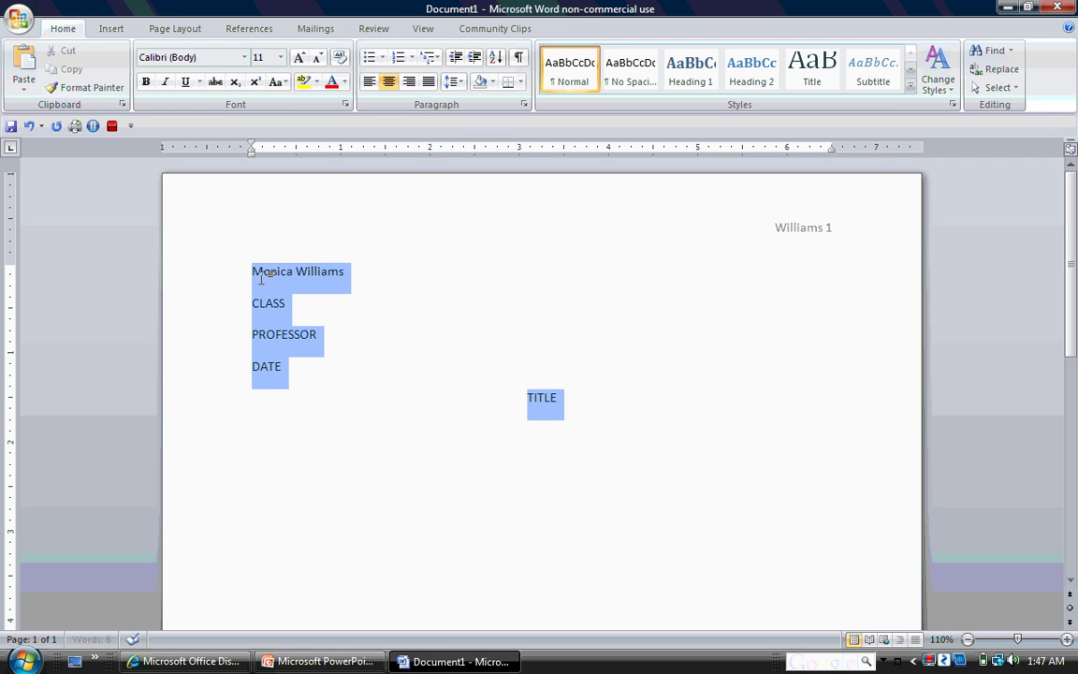
pyautogui.click(246, 58)
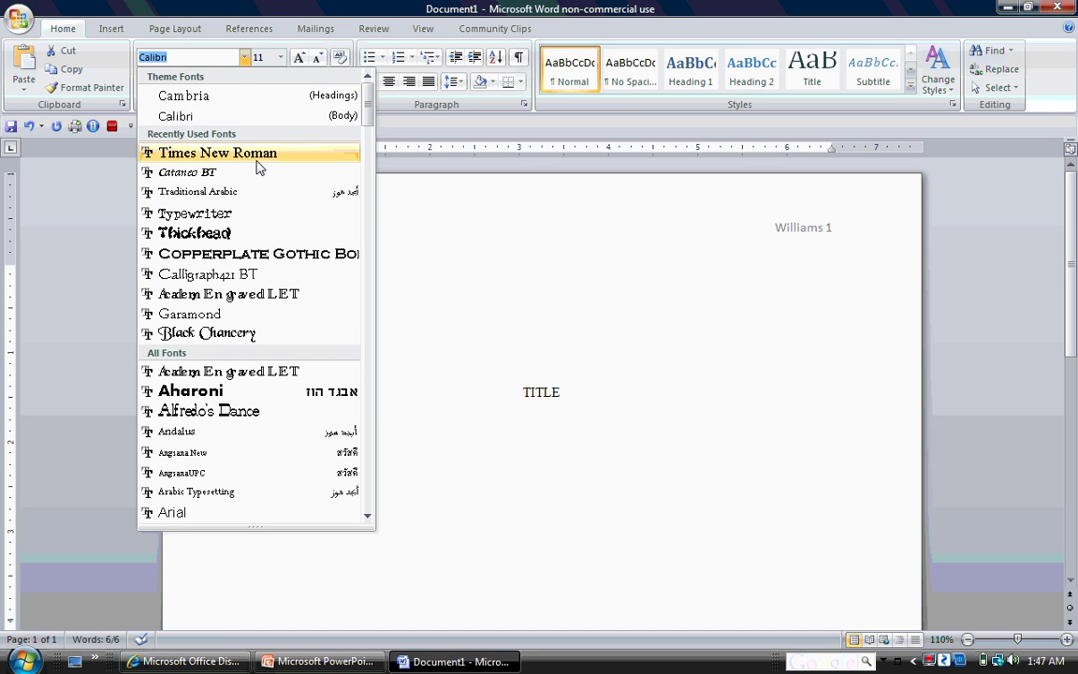
pyautogui.click(233, 152)
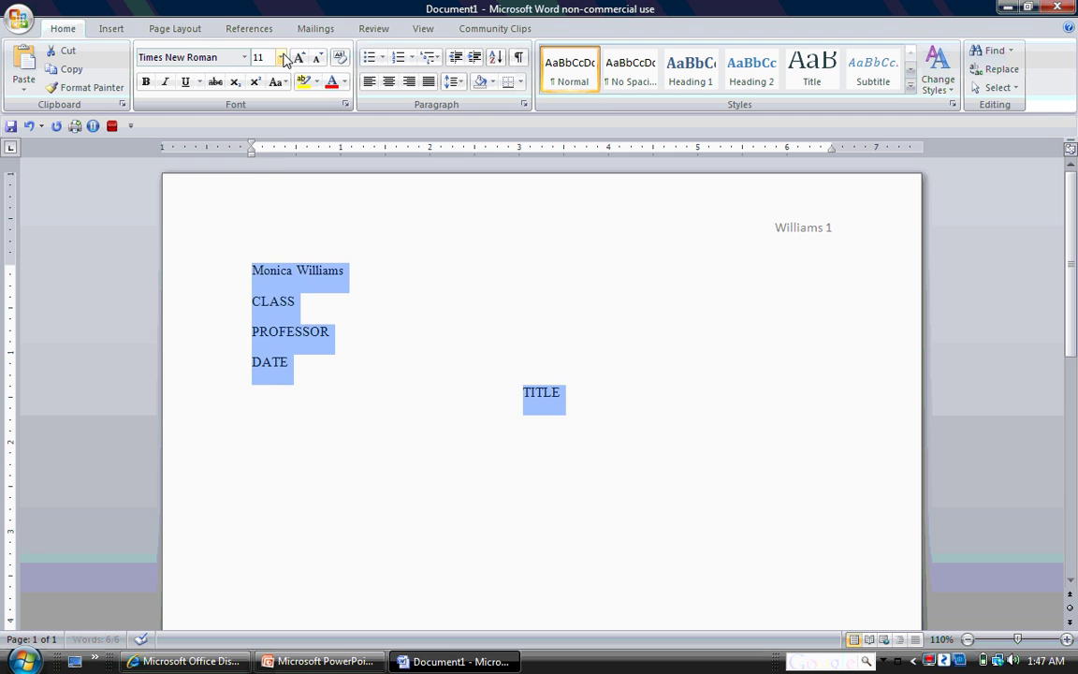
pyautogui.click(281, 58)
pyautogui.click(266, 137)
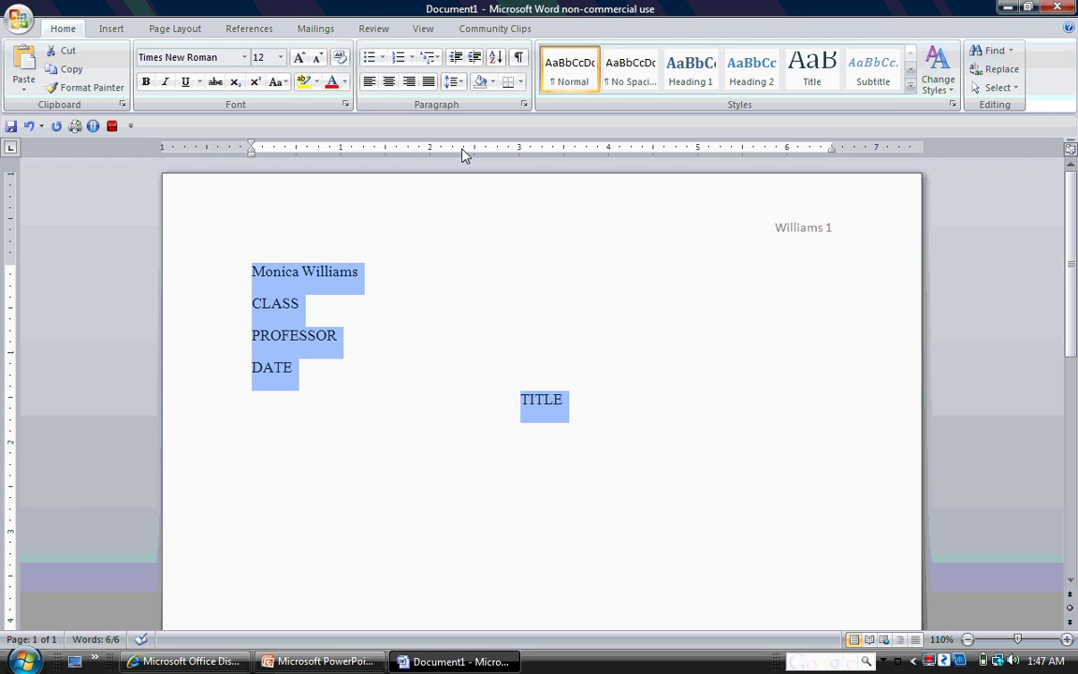
# Apply Double line spacing with no special indentation to the selected lines via Paragraph settings.
pyautogui.rightClick(270, 309)
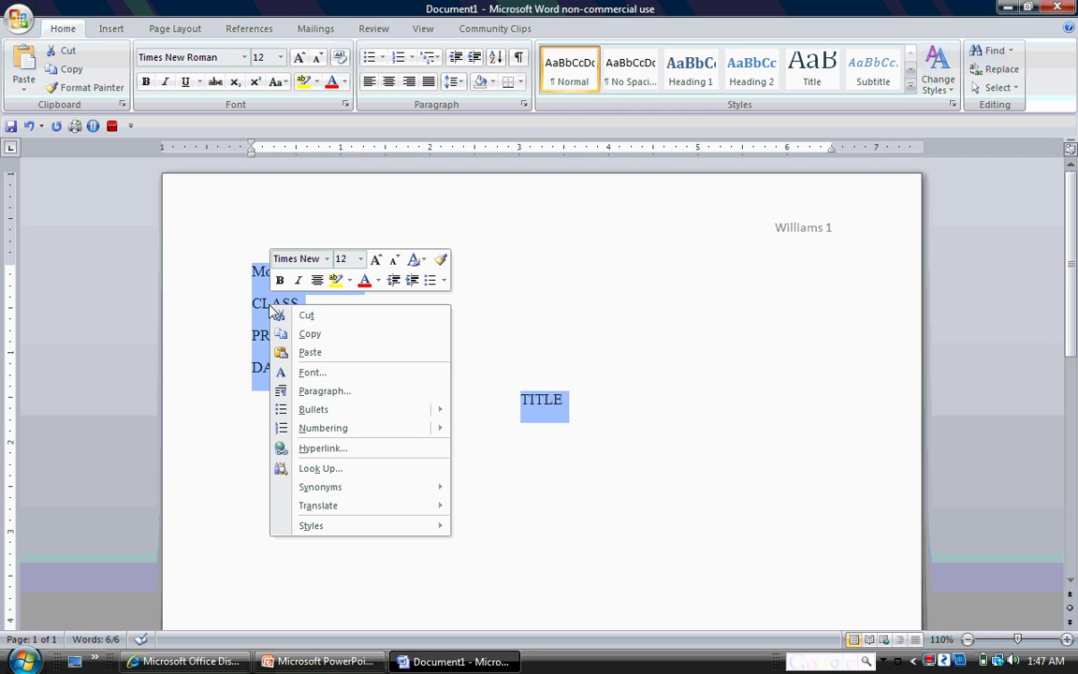
pyautogui.click(318, 393)
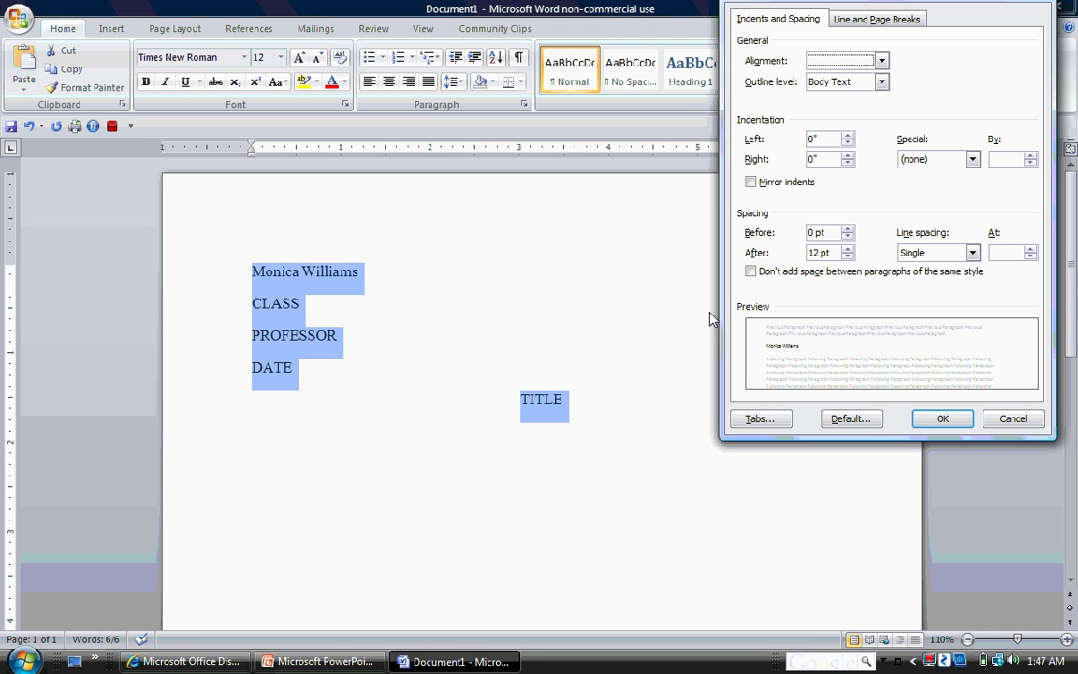
pyautogui.click(972, 160)
pyautogui.click(952, 161)
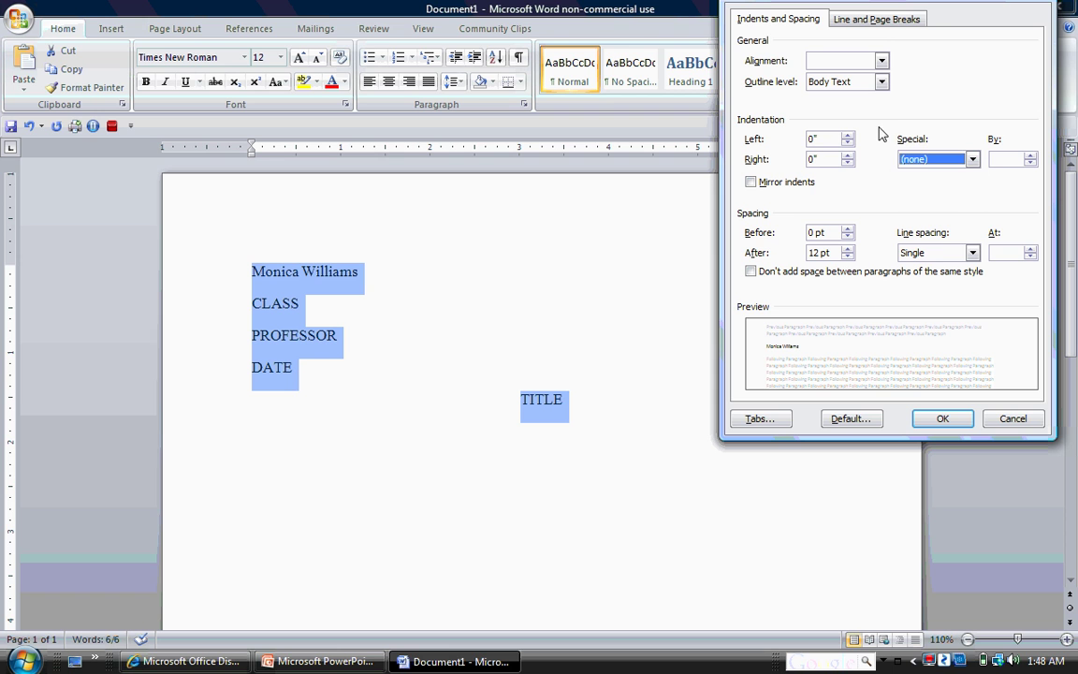
pyautogui.click(940, 256)
pyautogui.click(942, 294)
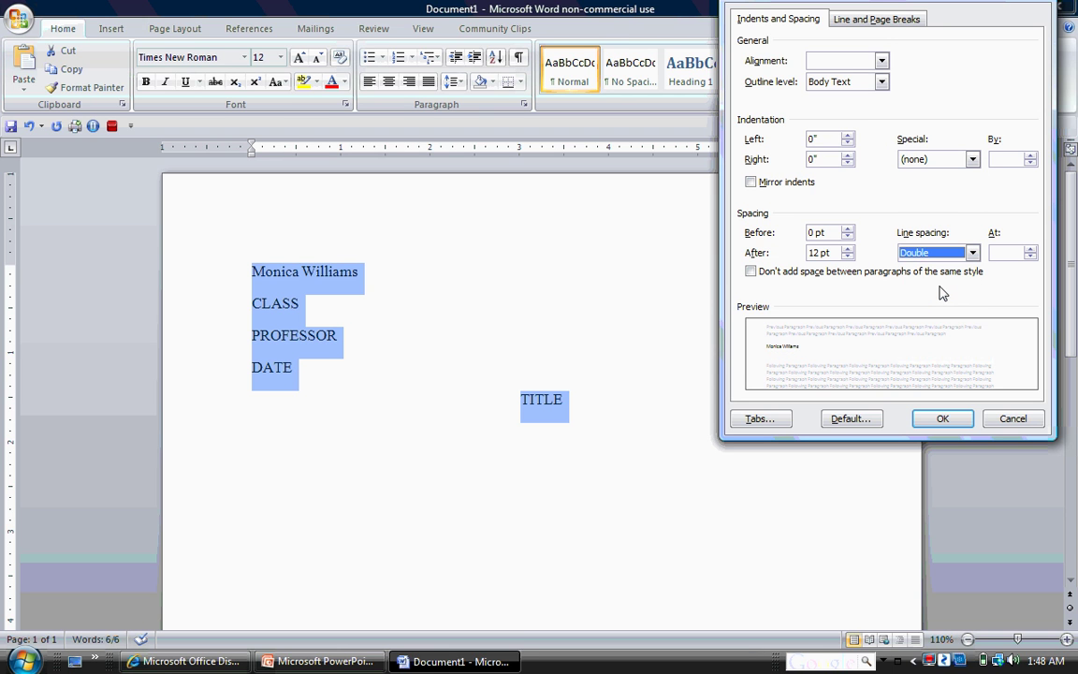
pyautogui.click(942, 417)
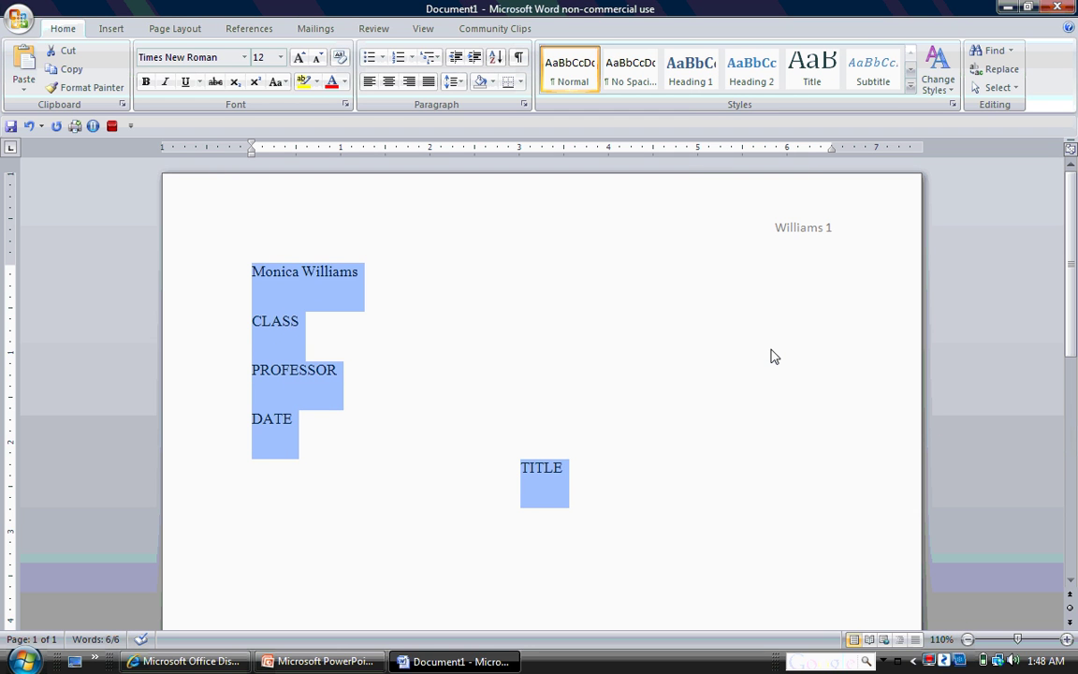
pyautogui.click(771, 352)
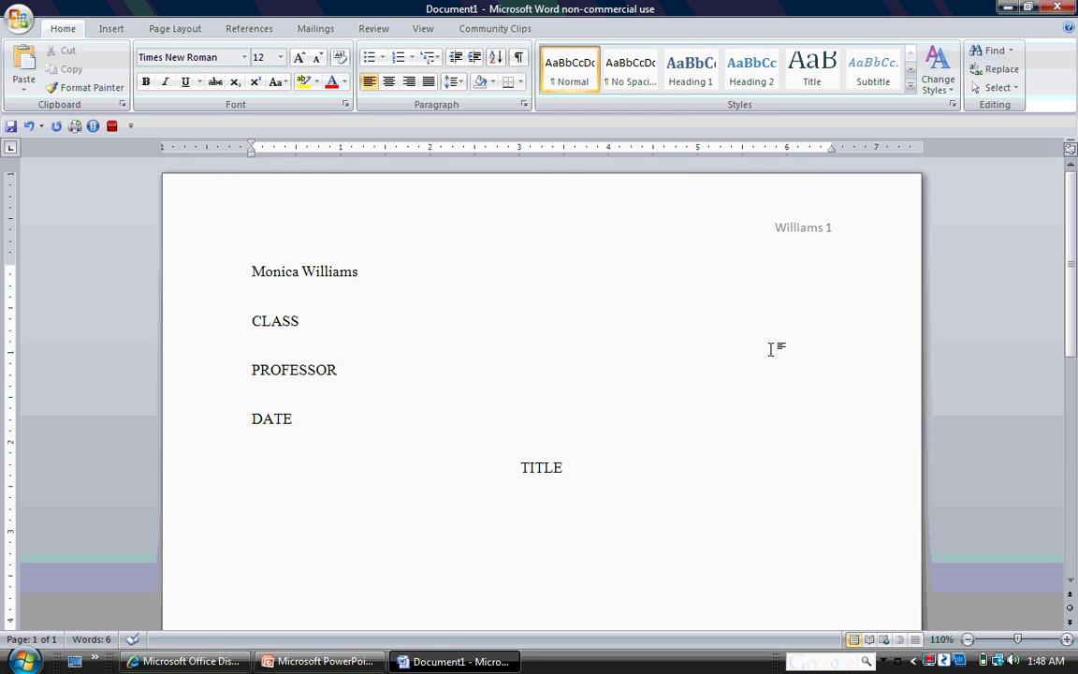
# Change the header's surname and page number to Times New Roman, then return to the body.
pyautogui.doubleClick(807, 230)
pyautogui.hotkey('shift', 'End')
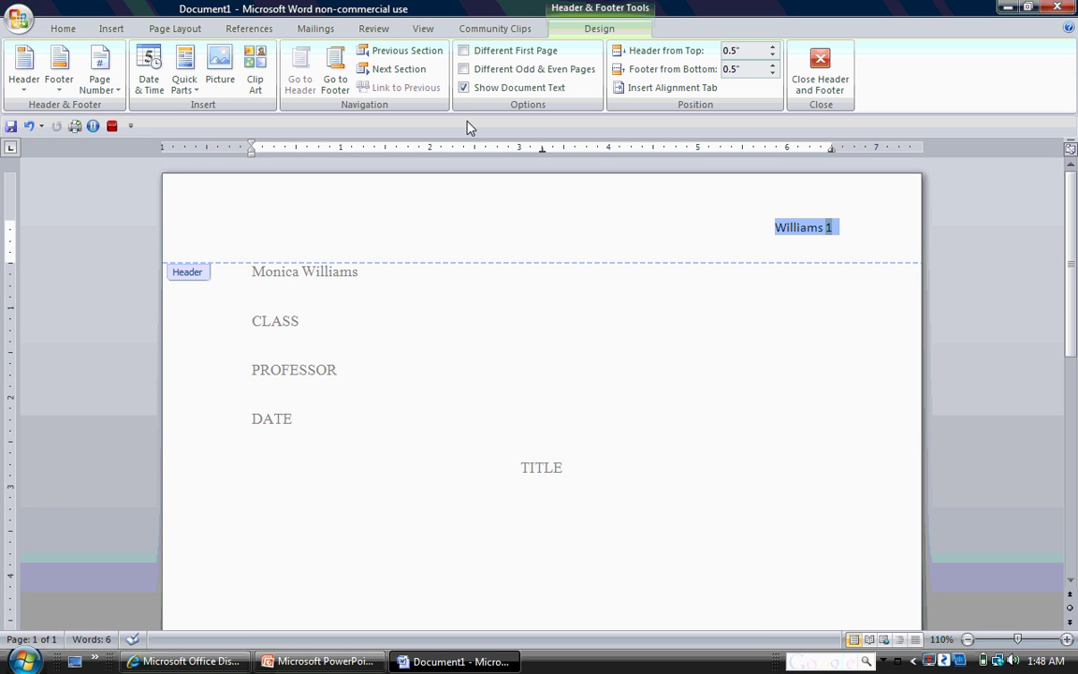
pyautogui.click(62, 30)
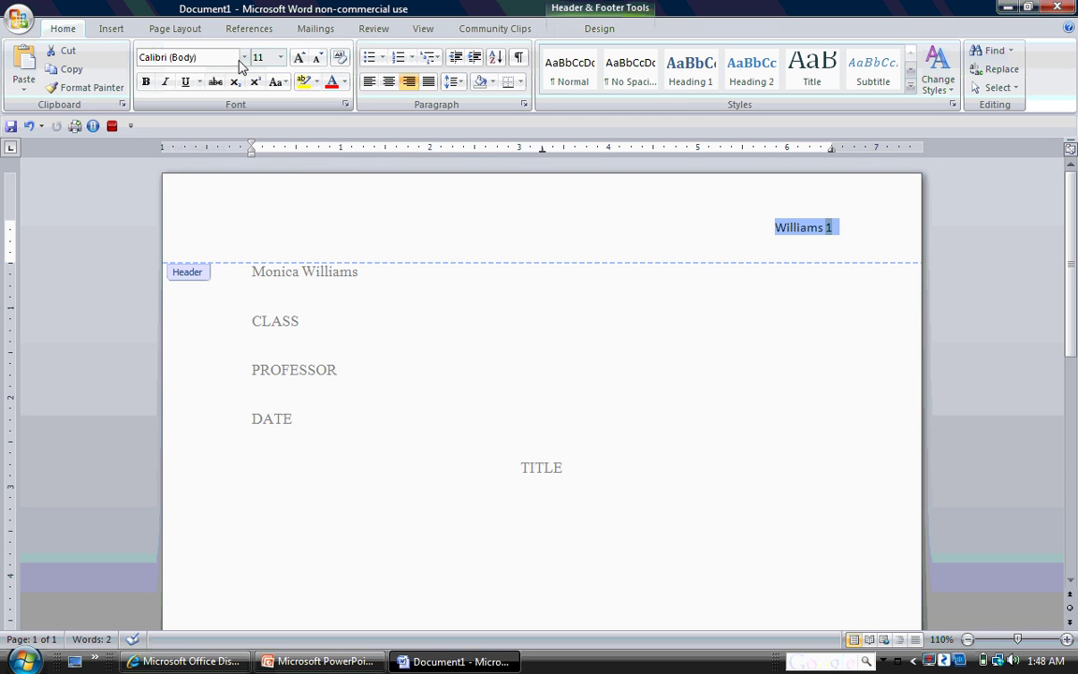
pyautogui.click(247, 62)
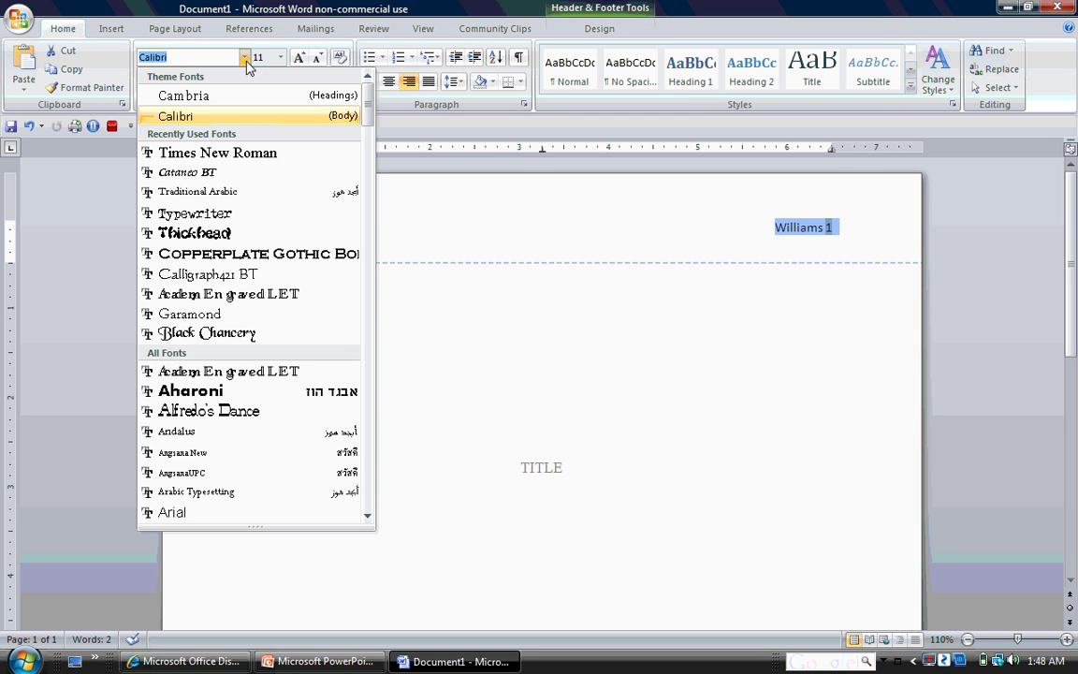
pyautogui.click(256, 154)
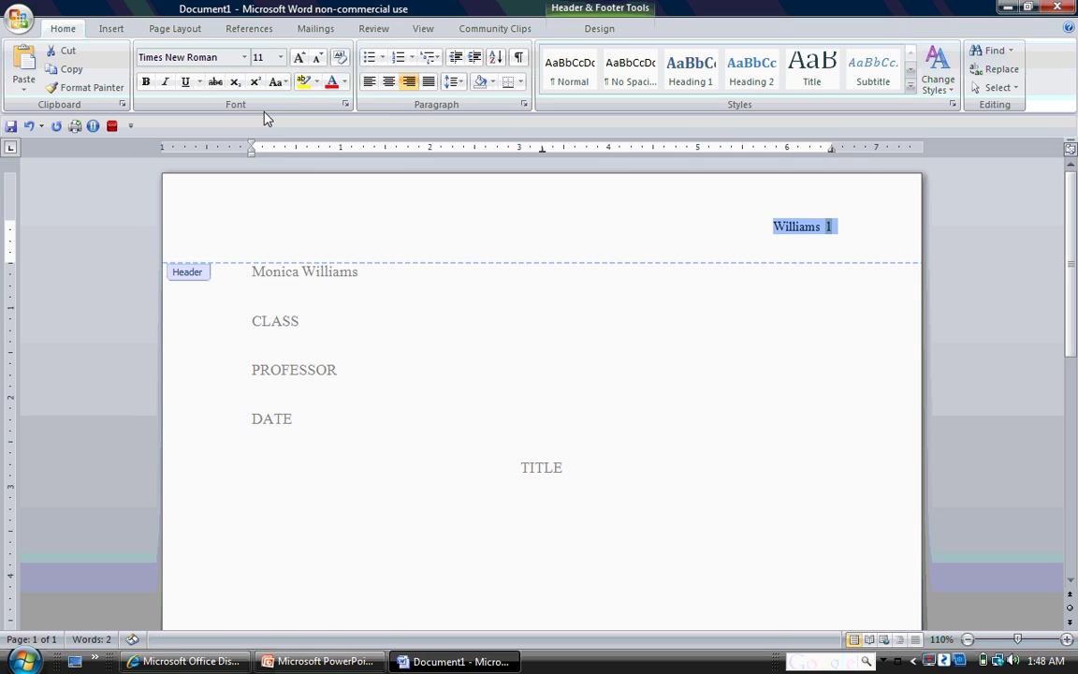
pyautogui.click(280, 58)
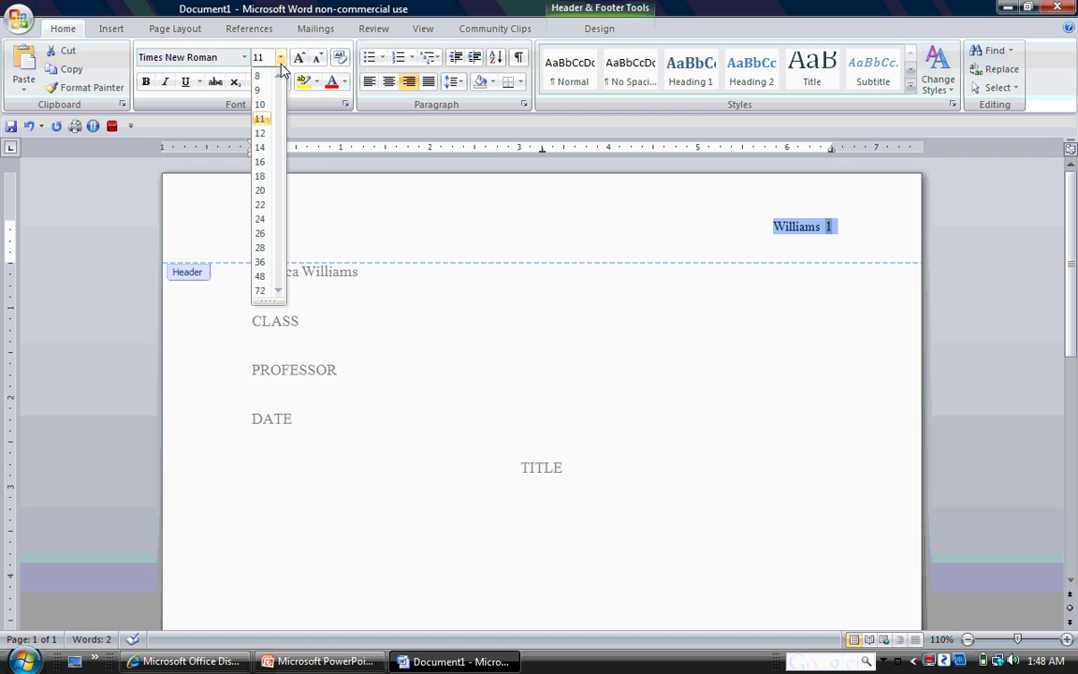
pyautogui.doubleClick(586, 429)
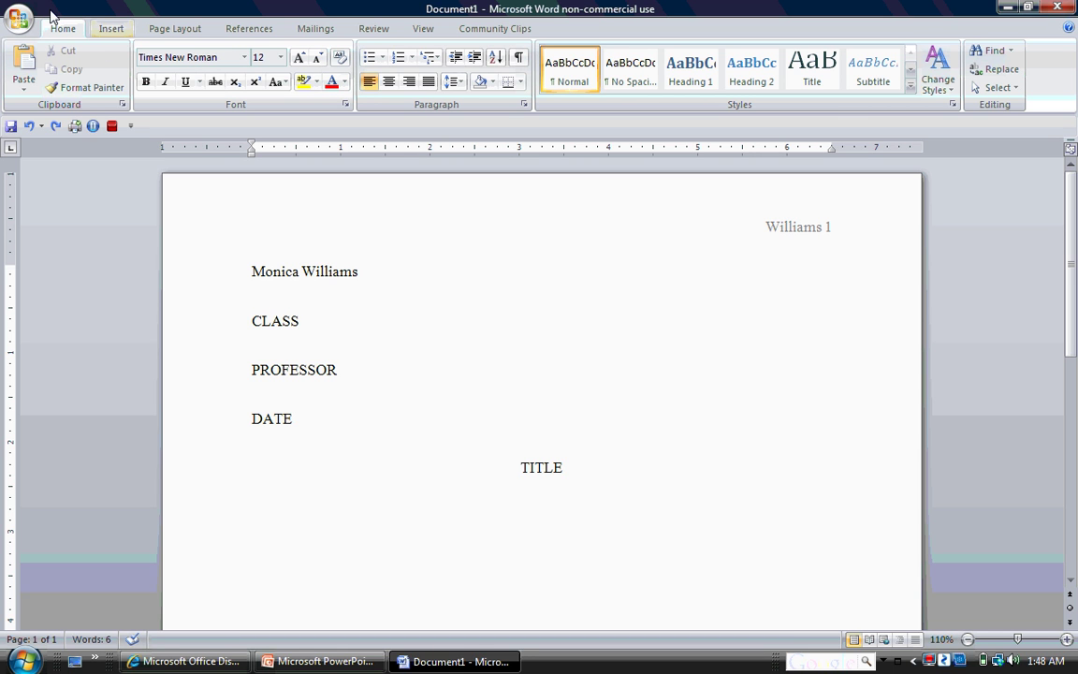
# Save the document to the Desktop as the Word template 'Report Template'.
pyautogui.click(21, 16)
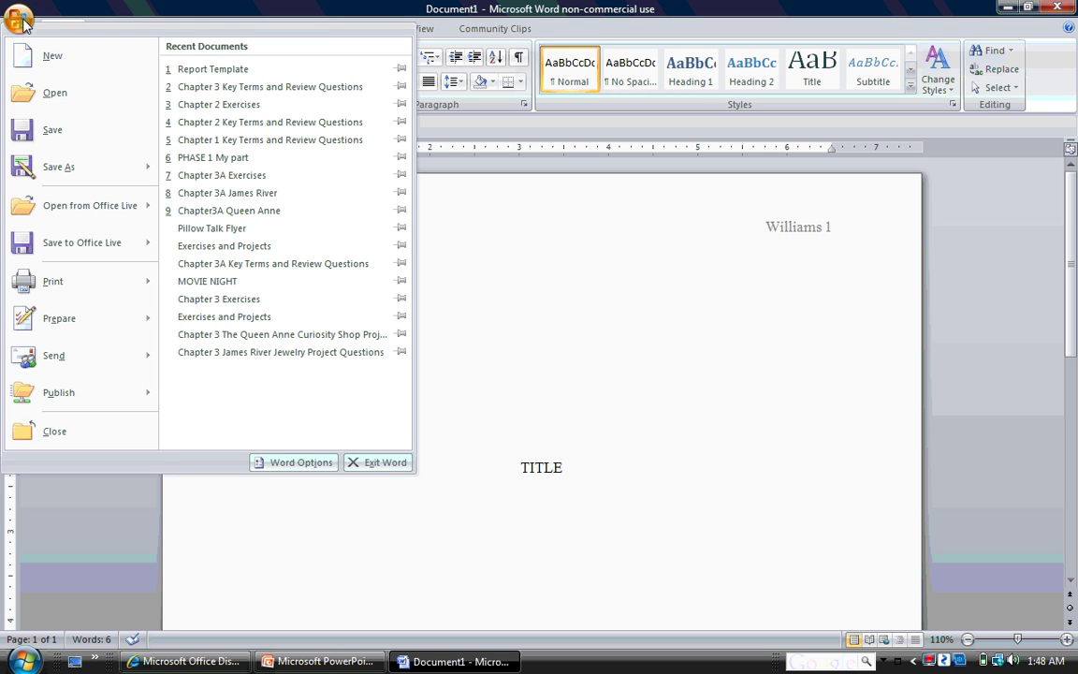
pyautogui.moveTo(84, 167)
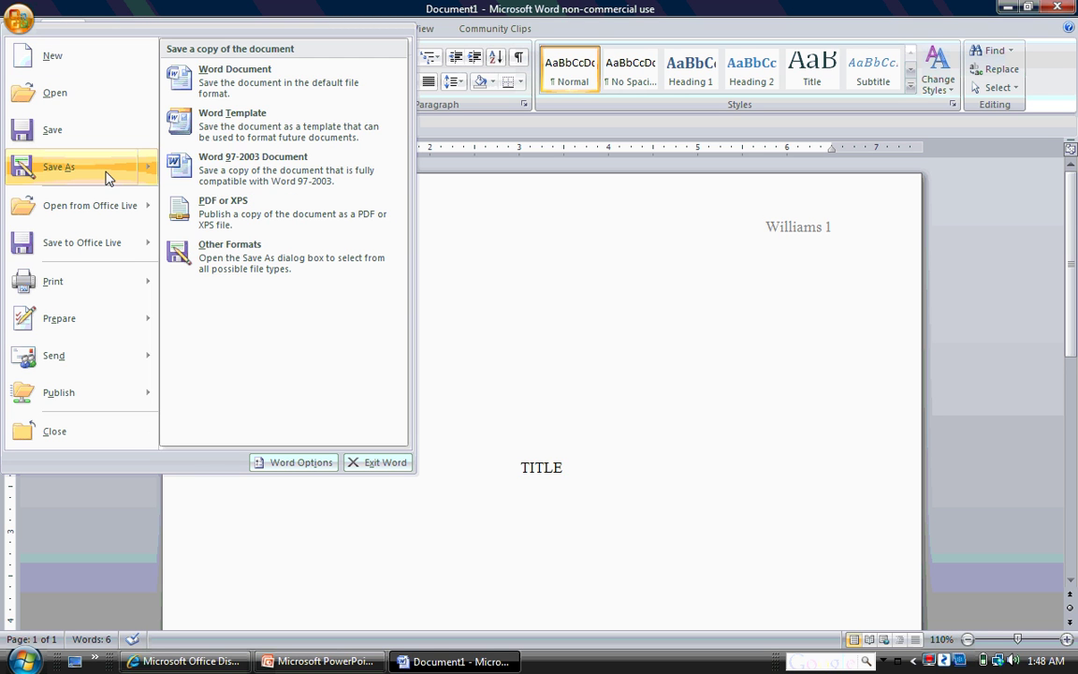
pyautogui.click(251, 126)
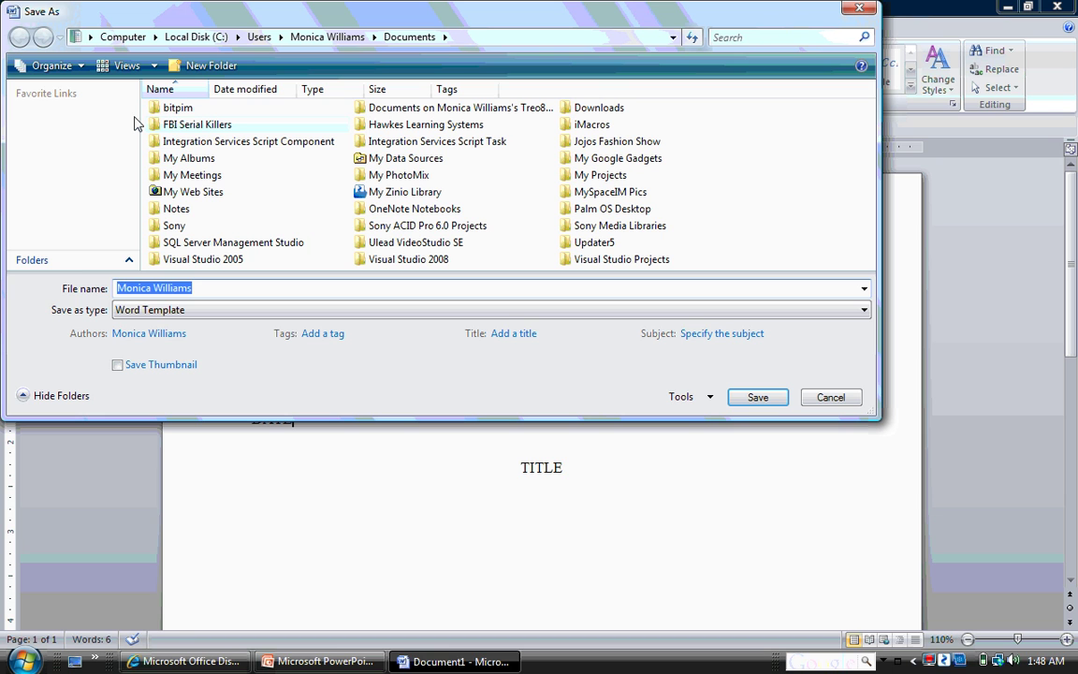
pyautogui.click(51, 170)
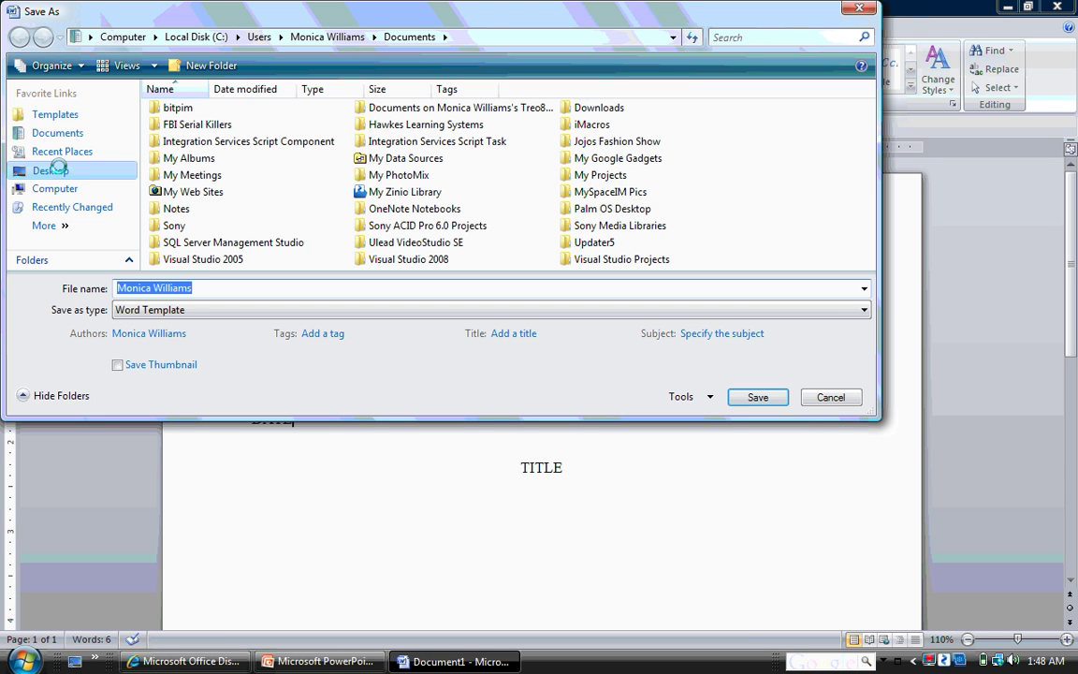
pyautogui.write('f')
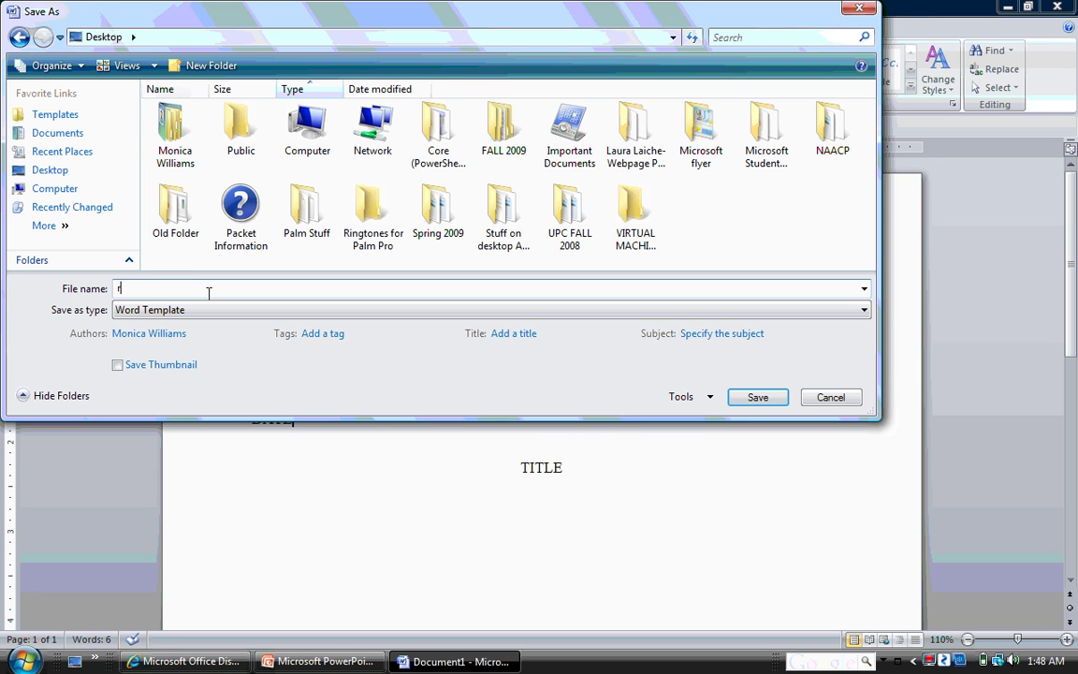
pyautogui.write('epor')
pyautogui.write('t Templ')
pyautogui.press('Return')
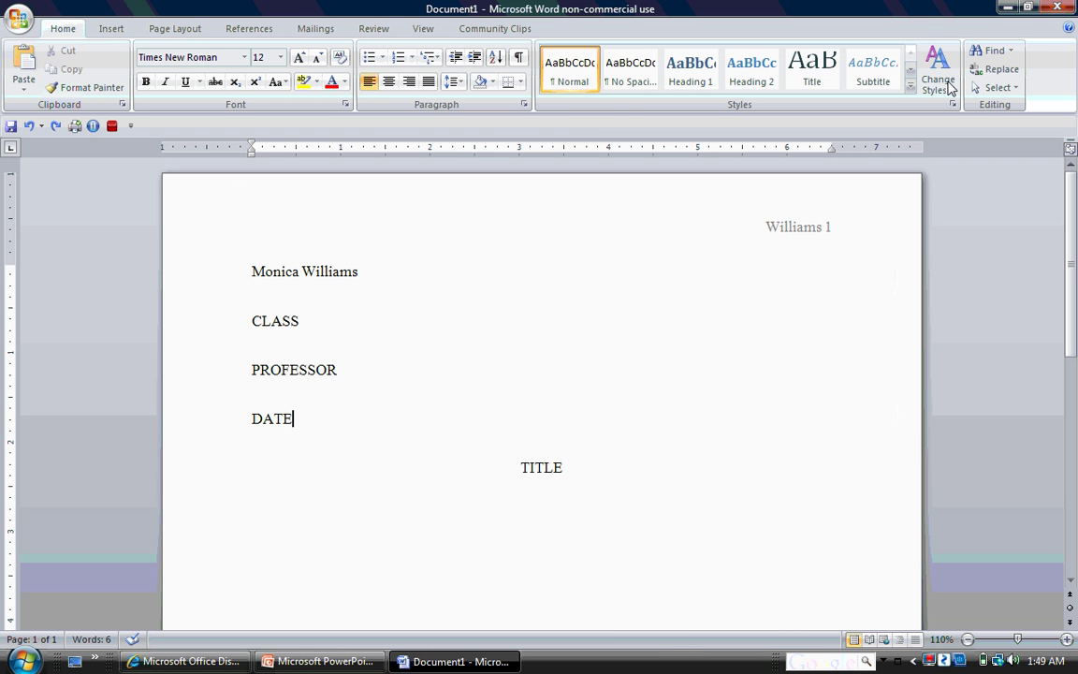
# Close the document and reopen Report Template from the Desktop.
pyautogui.click(24, 26)
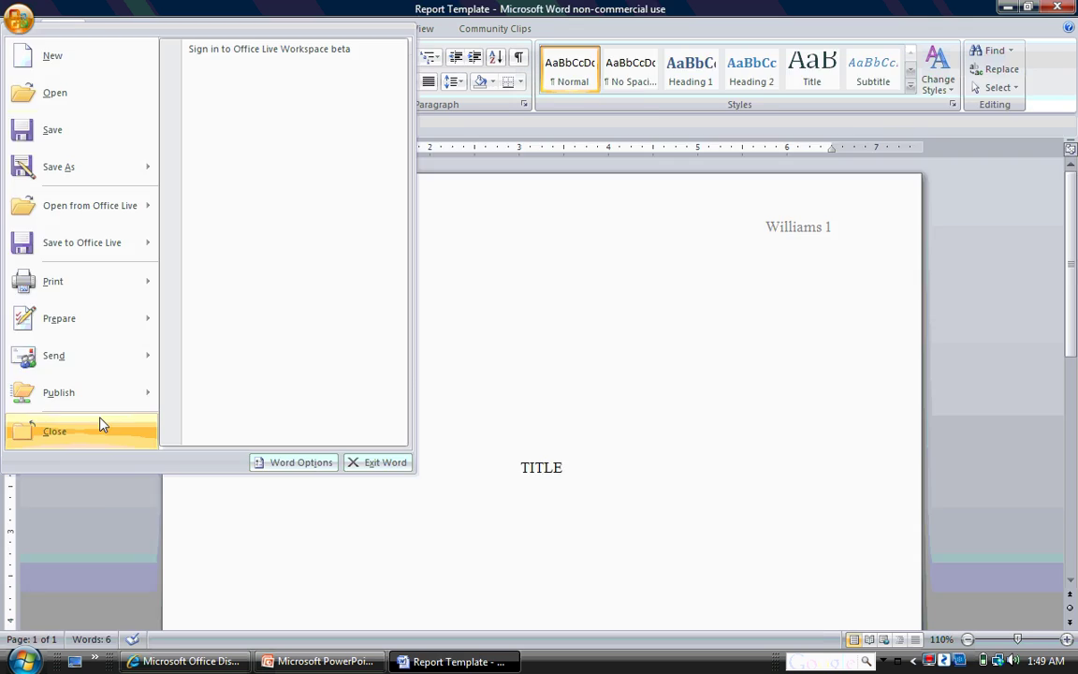
pyautogui.click(102, 425)
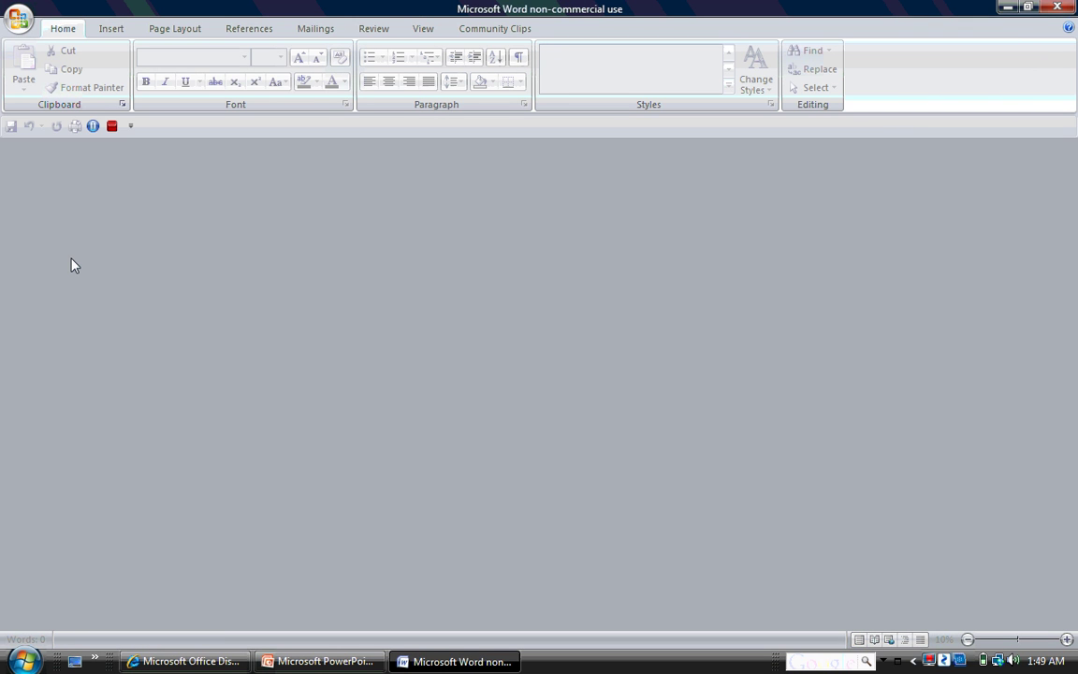
pyautogui.click(21, 21)
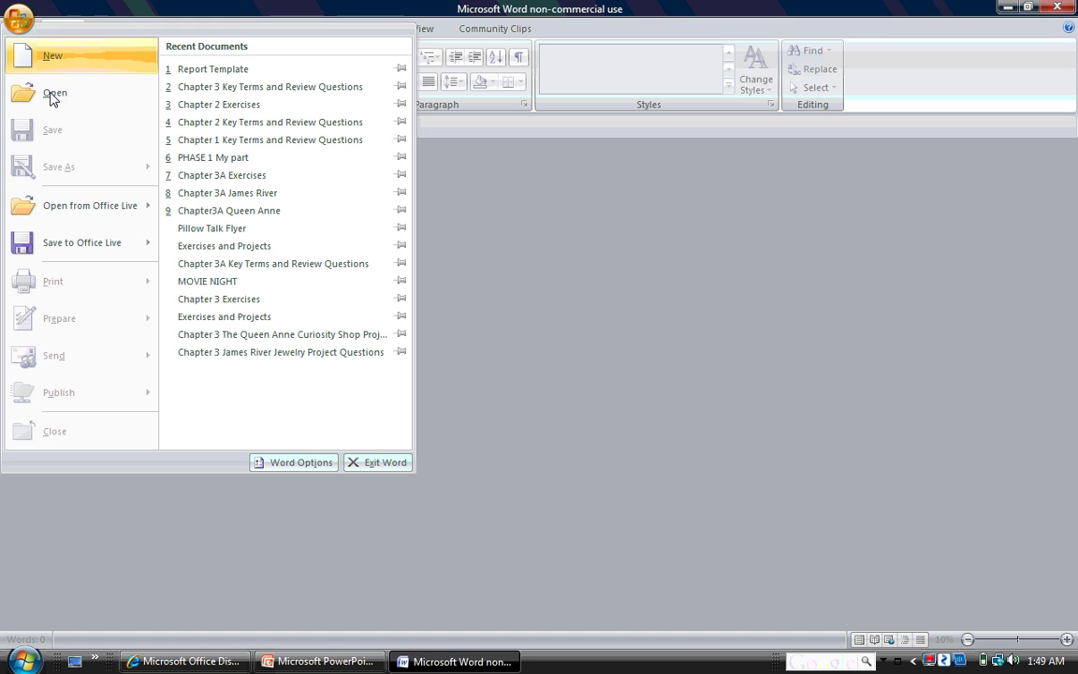
pyautogui.click(53, 97)
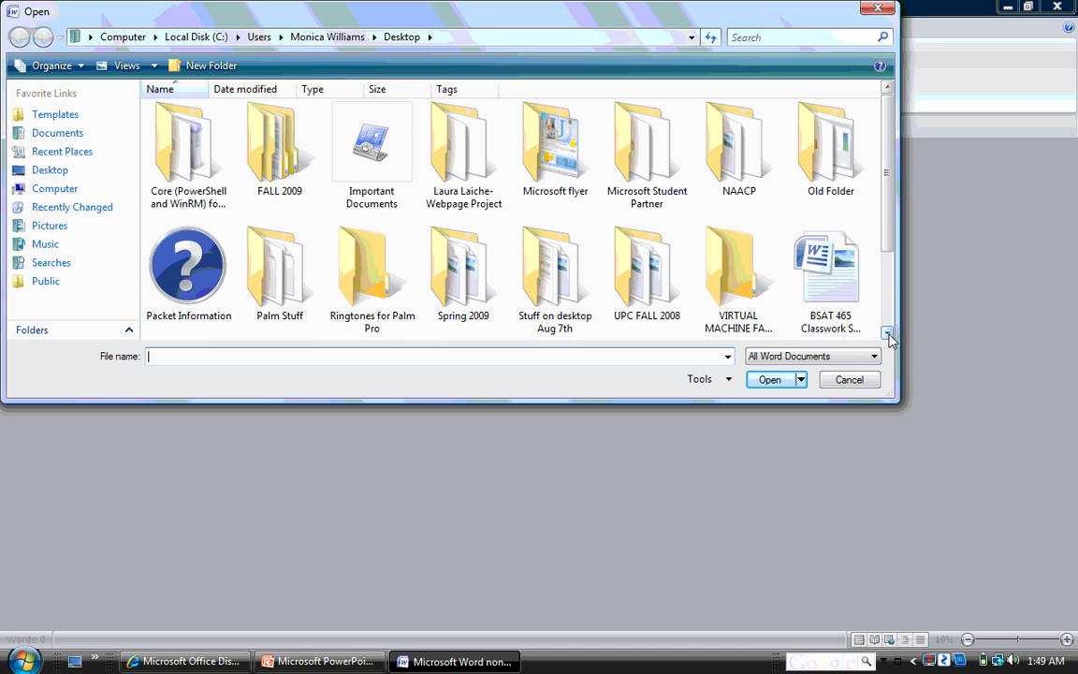
pyautogui.click(887, 334)
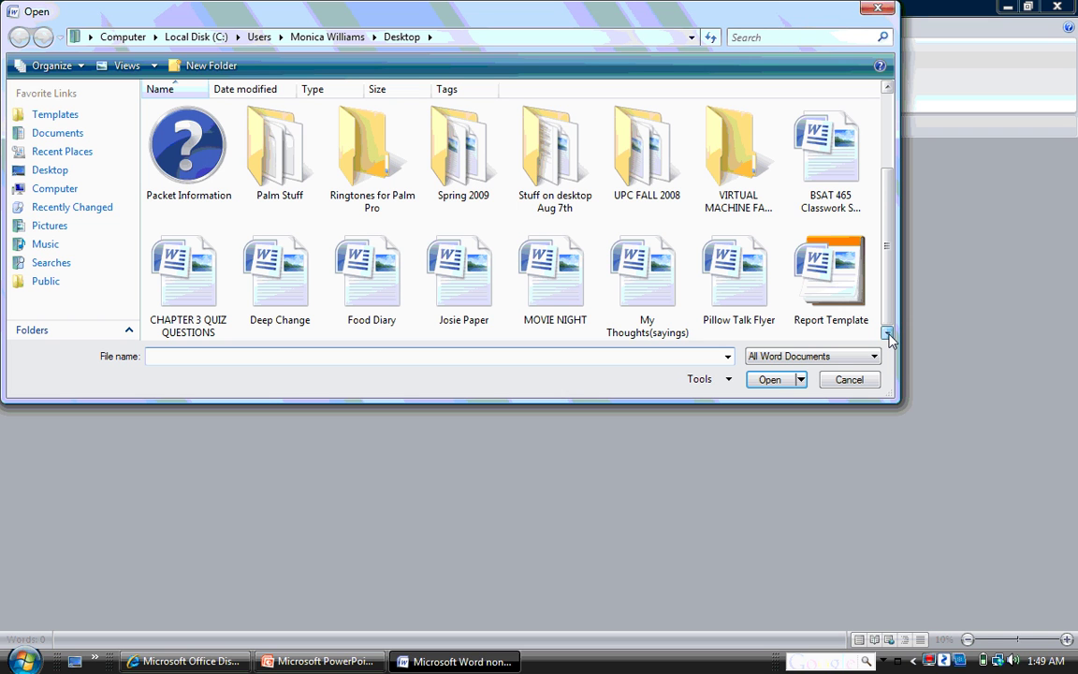
pyautogui.doubleClick(850, 302)
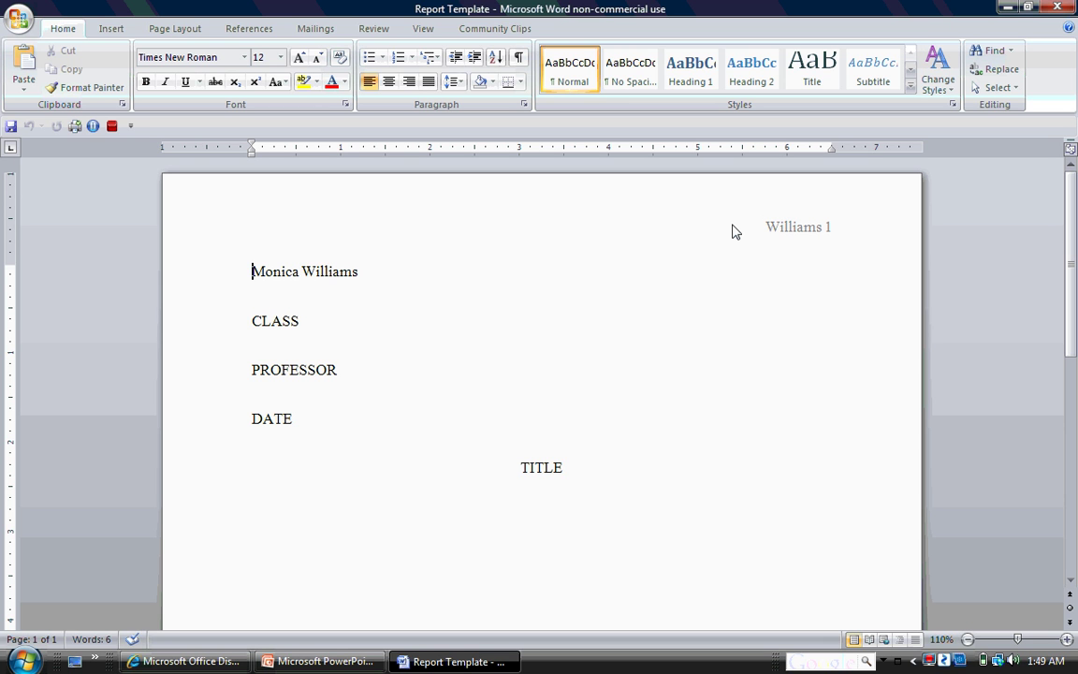
pyautogui.moveTo(185, 661)
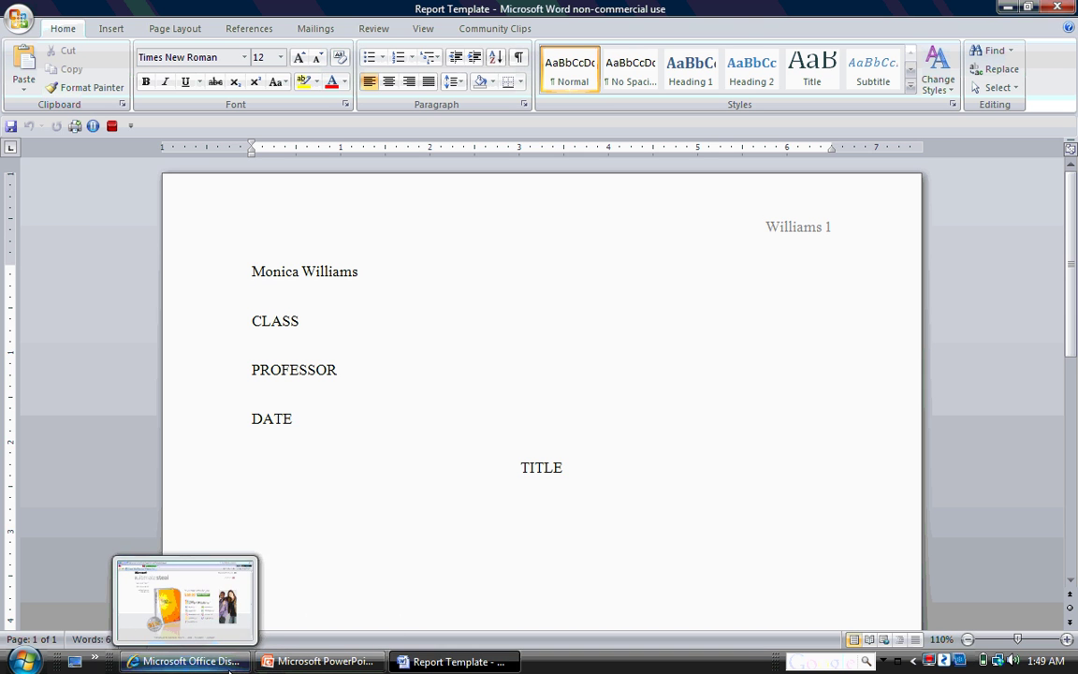
# Switch to Internet Explorer showing the $59.95 Office Ultimate 2007 student offer.
pyautogui.click(230, 667)
pyautogui.moveTo(320, 662)
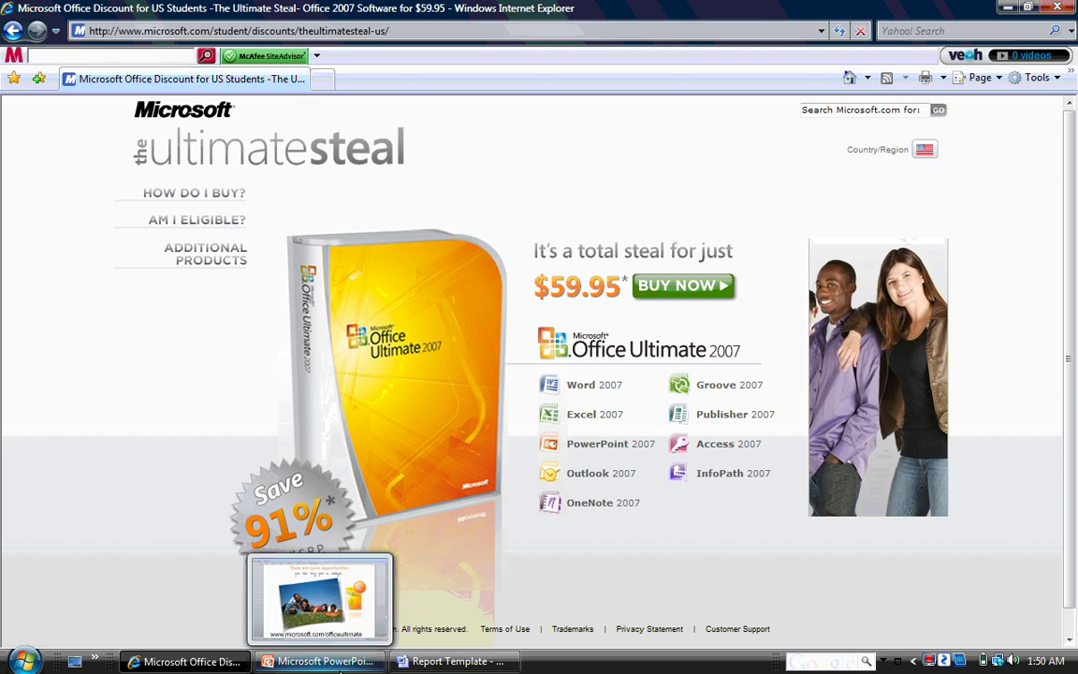
# Switch to PowerPoint's ULTIMATE STEAL presentation, open at slide 15 of 17.
pyautogui.click(320, 660)
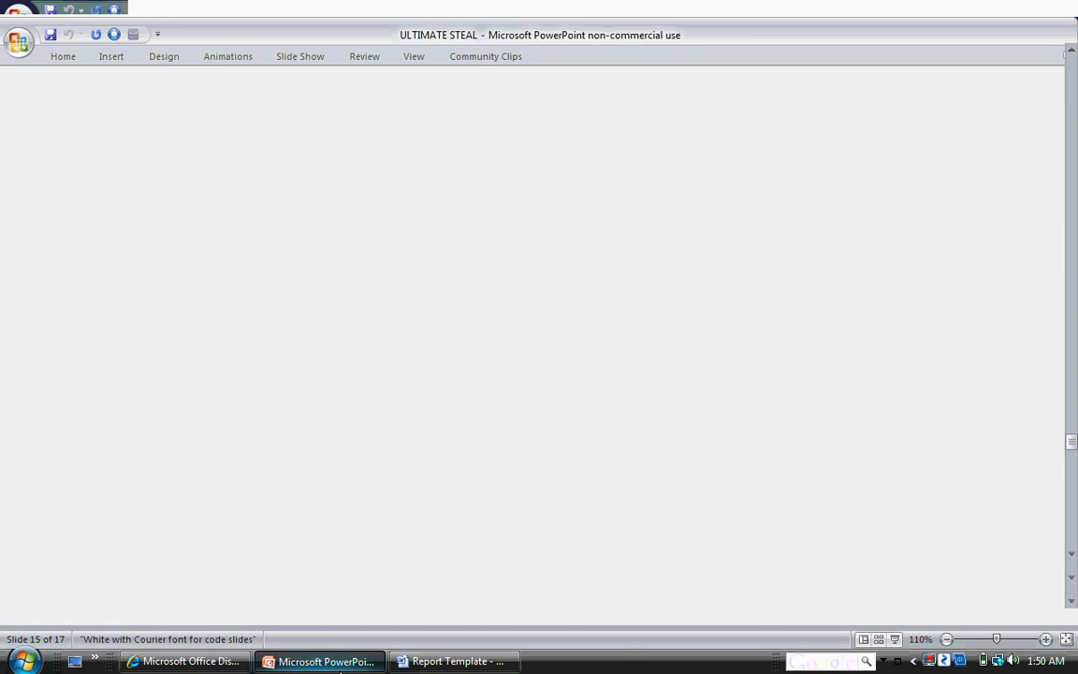